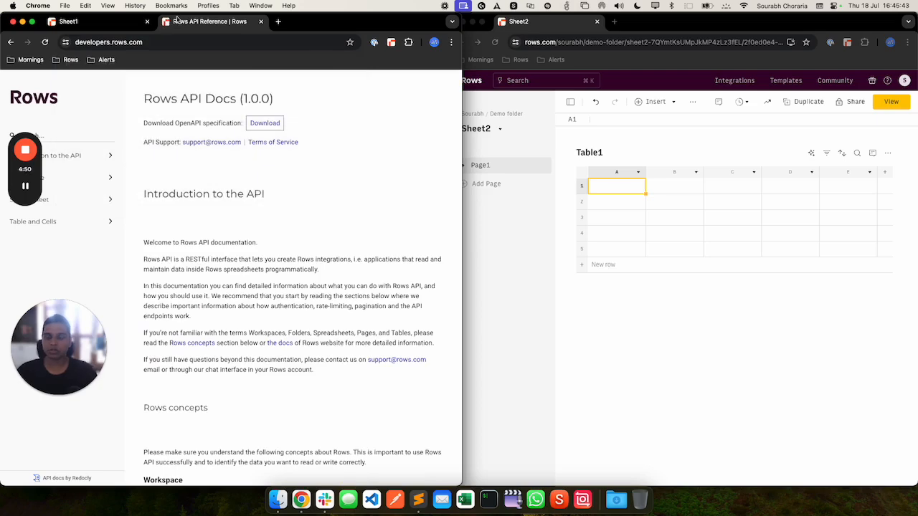
# Review the Authentication & Authorization section of the Rows API docs' introduction.
pyautogui.click(100, 155)
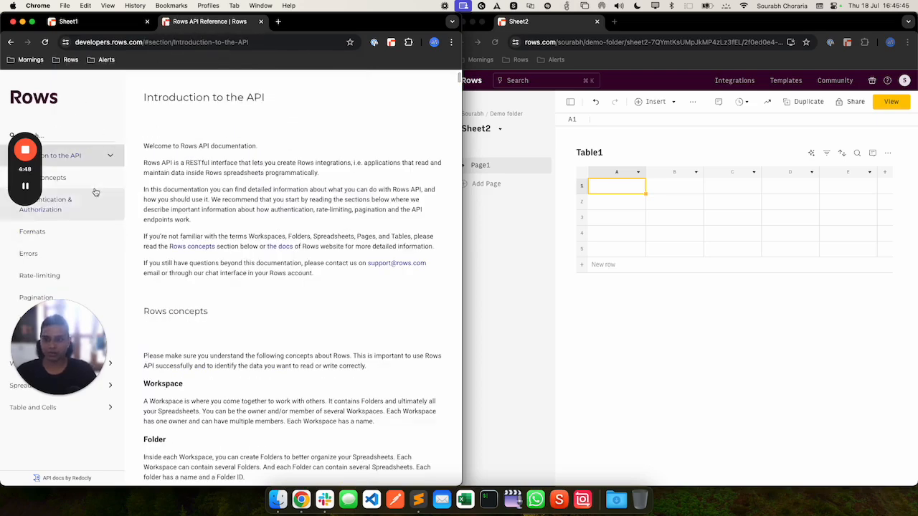
pyautogui.click(46, 206)
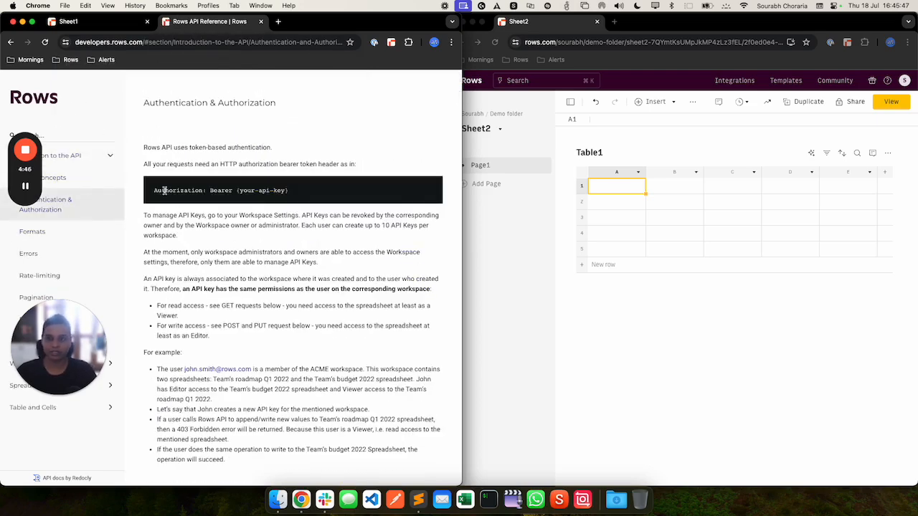
pyautogui.click(111, 159)
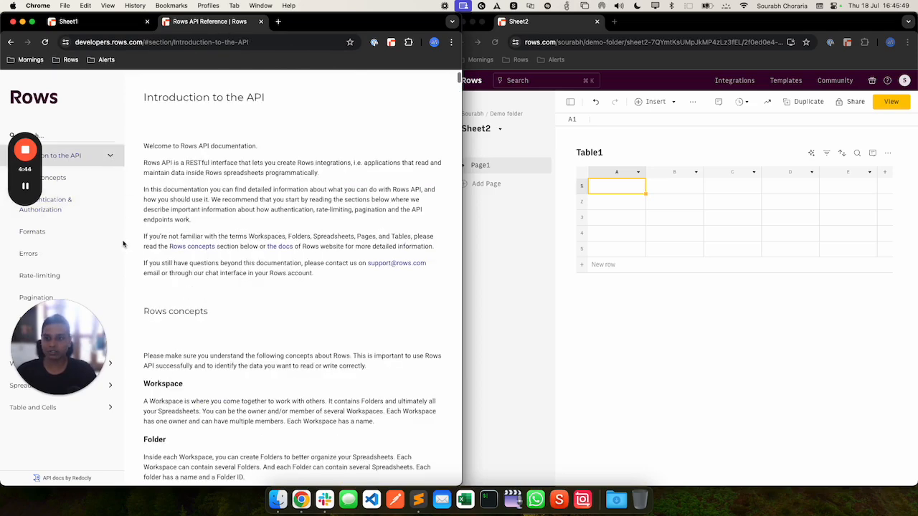
pyautogui.click(111, 159)
# Find the Get values from range operation under Table and Cells and expand its full GET request URL.
pyautogui.click(99, 227)
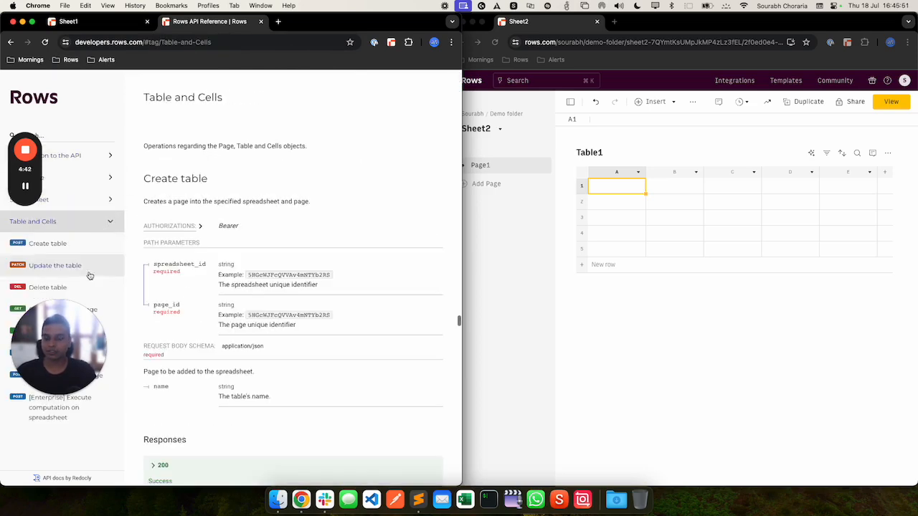
pyautogui.click(50, 332)
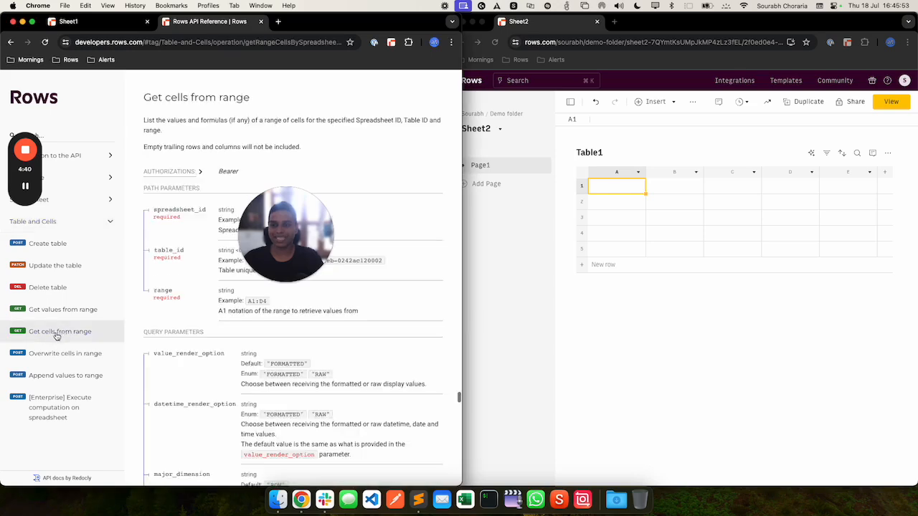
pyautogui.click(93, 309)
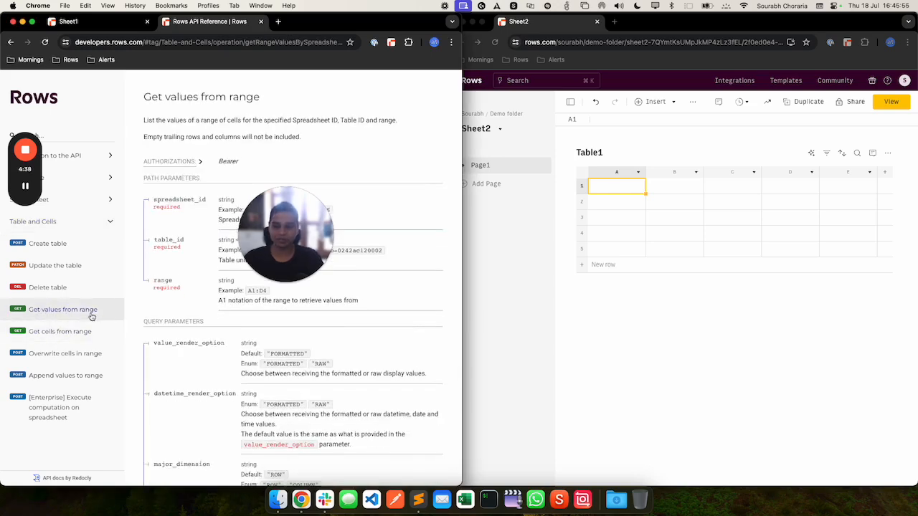
pyautogui.moveTo(293, 231); pyautogui.dragTo(111, 191)
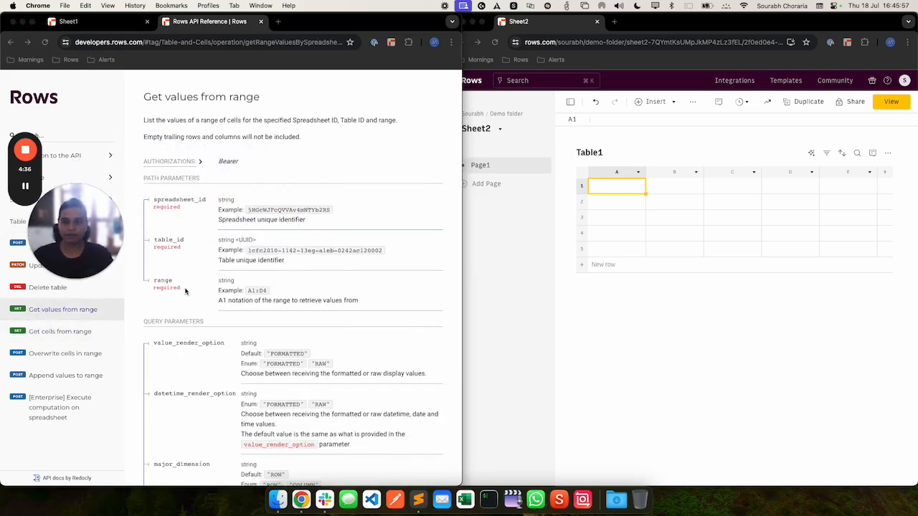
pyautogui.scroll(-15, 219, 299)
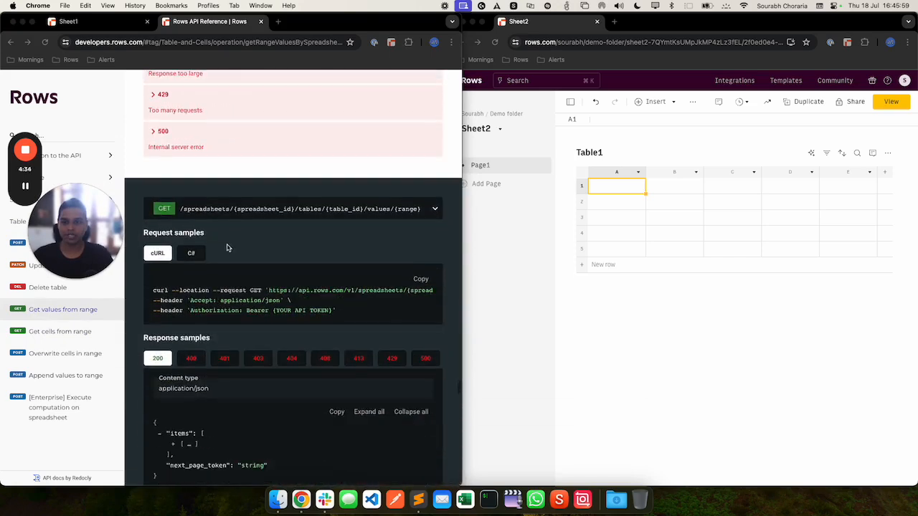
pyautogui.click(240, 209)
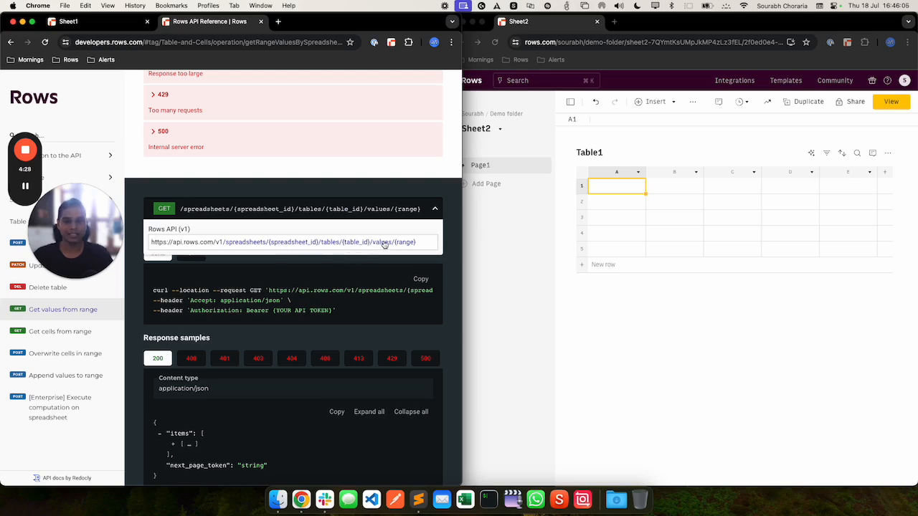
# Label cells A1 to A3 of Table1 in Sheet2 as Spreadsheet ID, Table ID and Range.
pyautogui.click(613, 187)
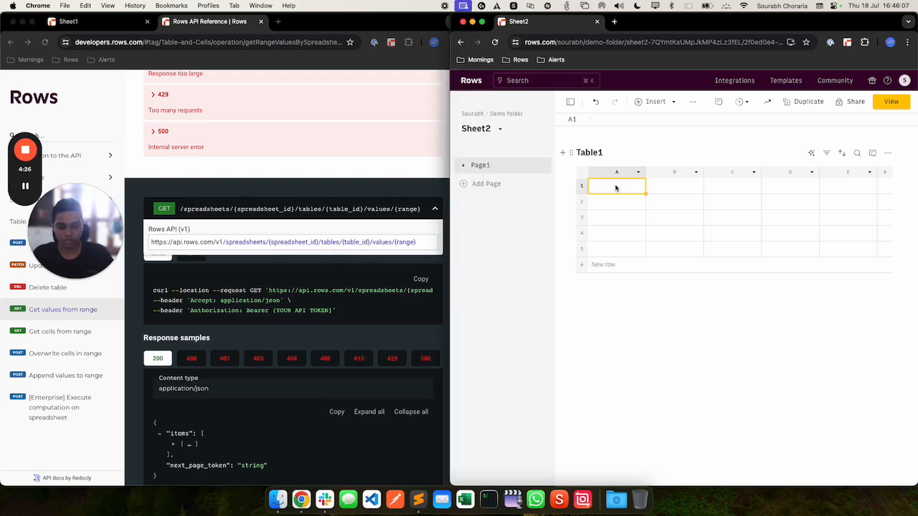
pyautogui.write('Spread')
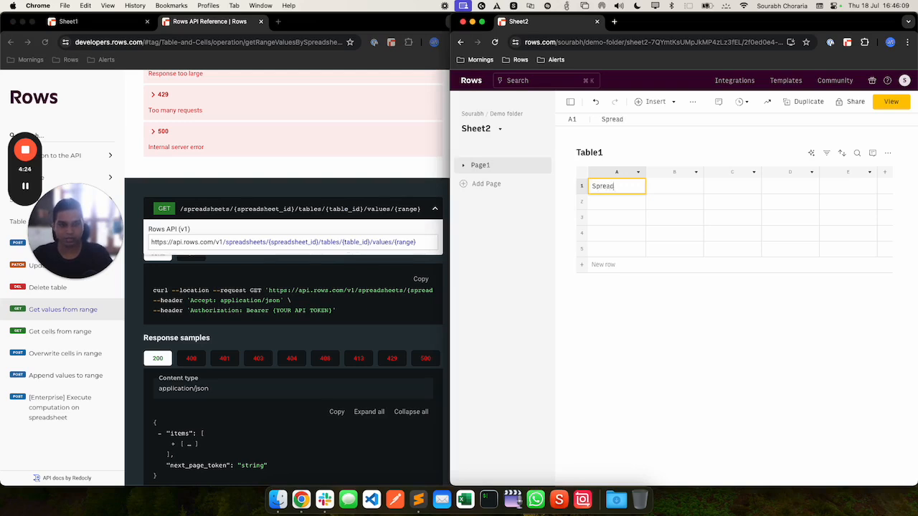
pyautogui.write('sheet I')
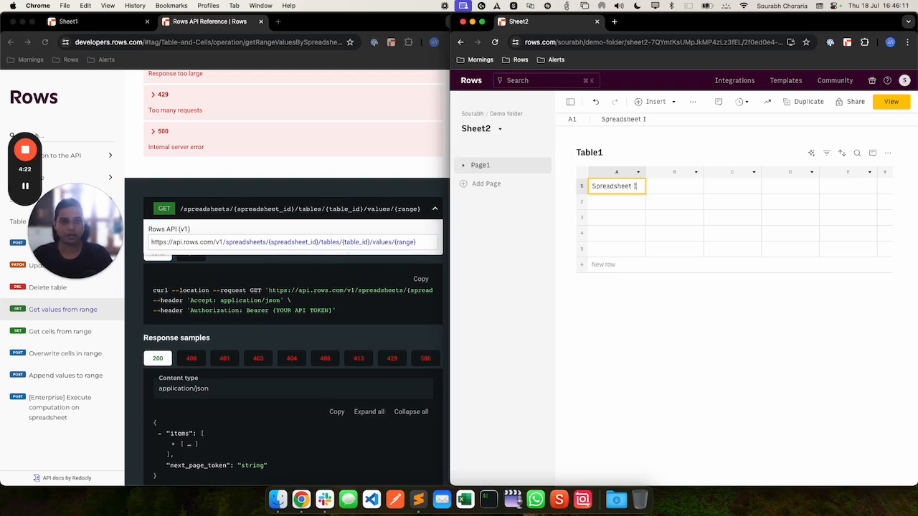
pyautogui.write('D')
pyautogui.press('Return')
pyautogui.write('Tbal')
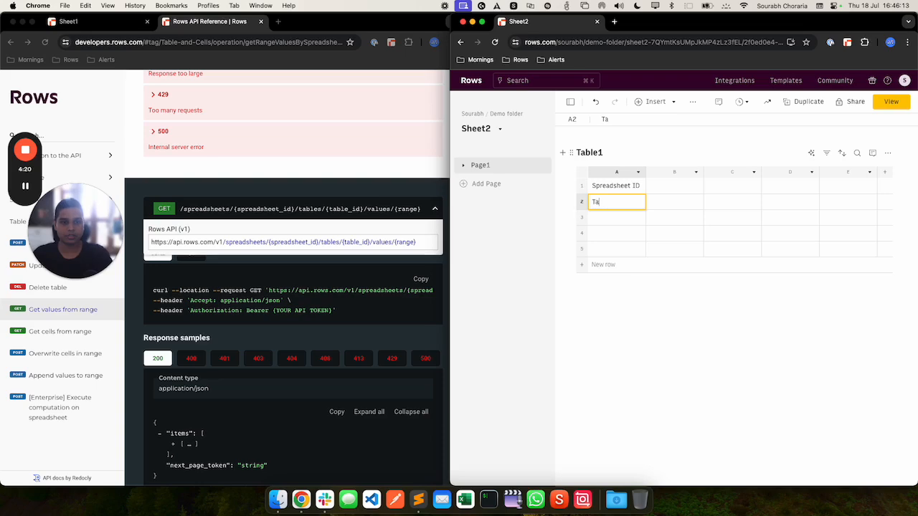
pyautogui.write('e ID')
pyautogui.press('Return')
pyautogui.write('Range')
pyautogui.press('Return')
# Locate the spreadsheet ID within Sheet1's web address, following the sheet name.
pyautogui.press('Up')
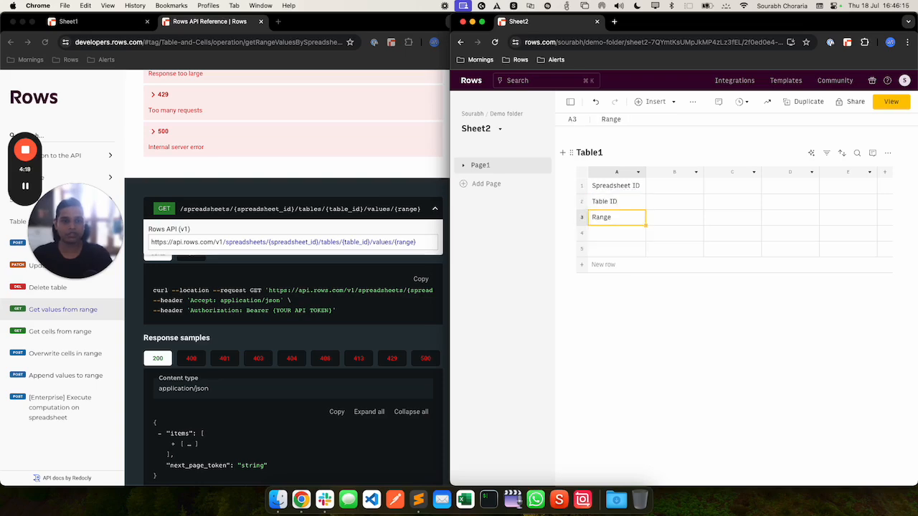
pyautogui.press('Right')
pyautogui.press('Up')
pyautogui.press('Up')
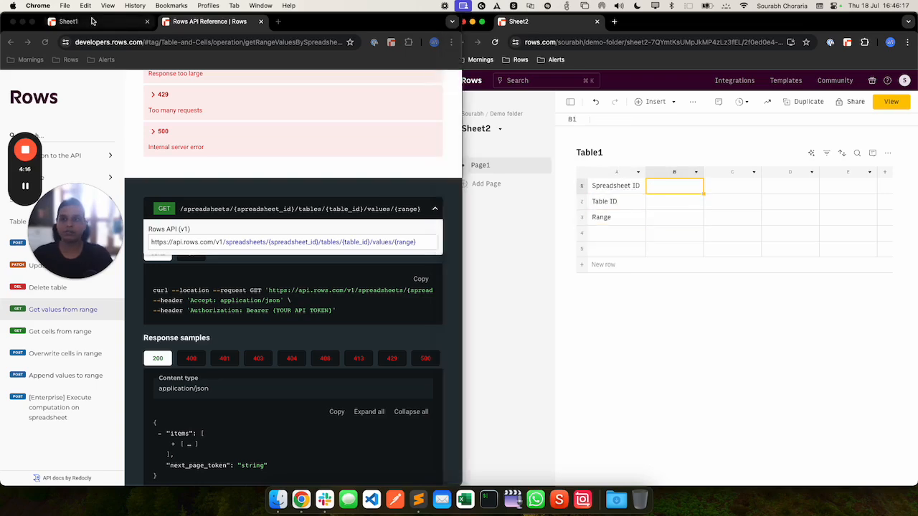
pyautogui.click(68, 22)
pyautogui.click(188, 43)
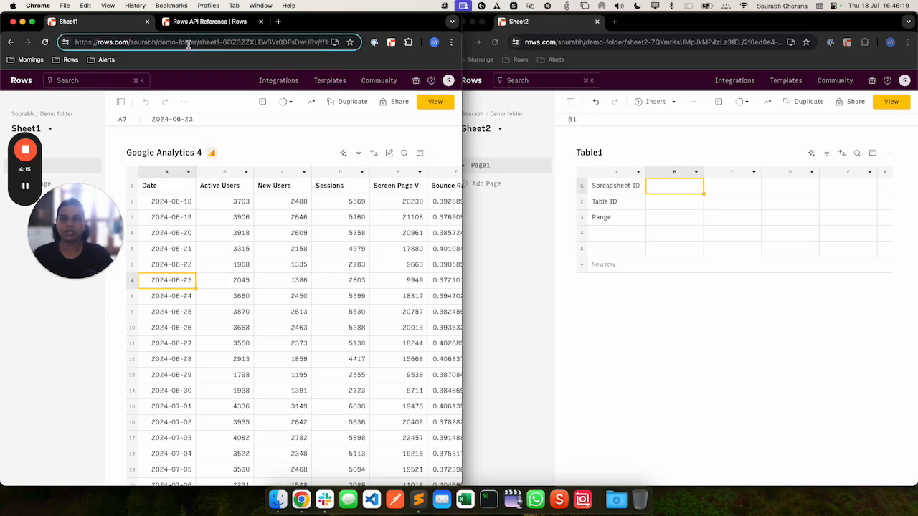
pyautogui.doubleClick(226, 42)
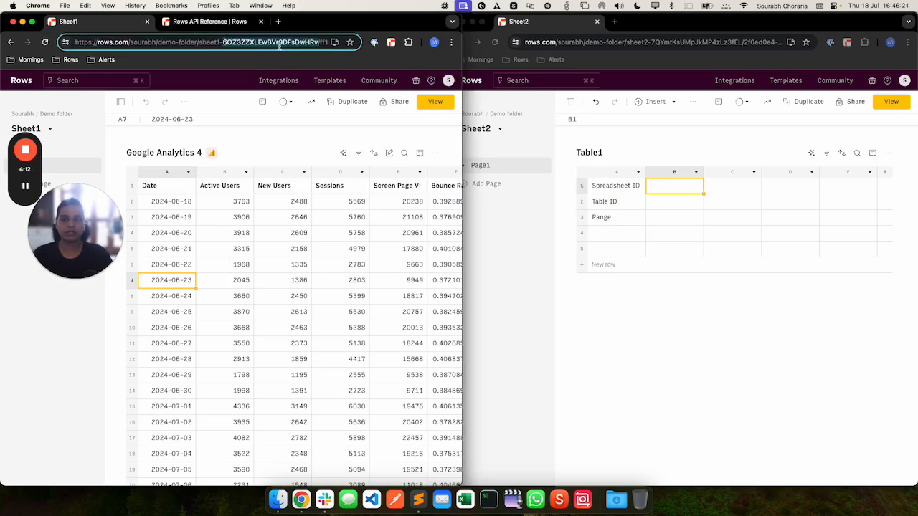
pyautogui.click(321, 238)
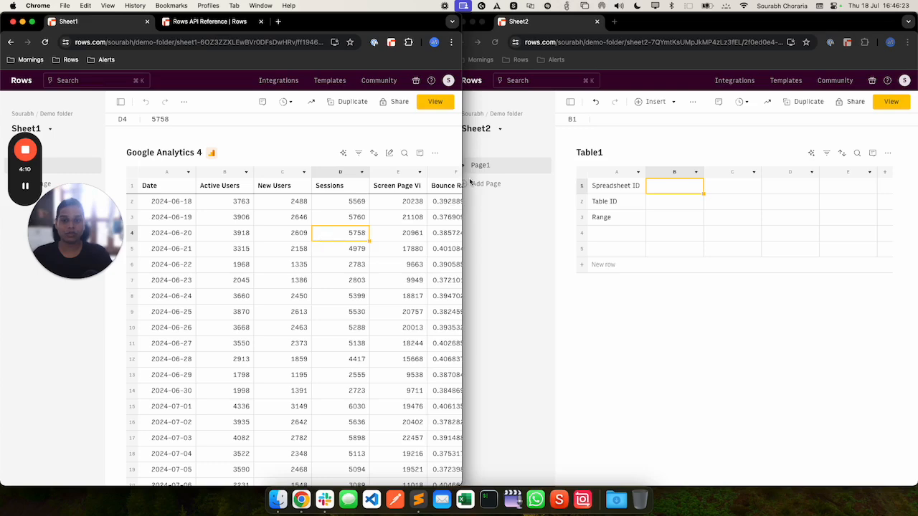
# Copy the Google Analytics 4 table's Get spreadsheet information URL into B1 of Sheet2, keeping only the spreadsheet ID.
pyautogui.click(435, 154)
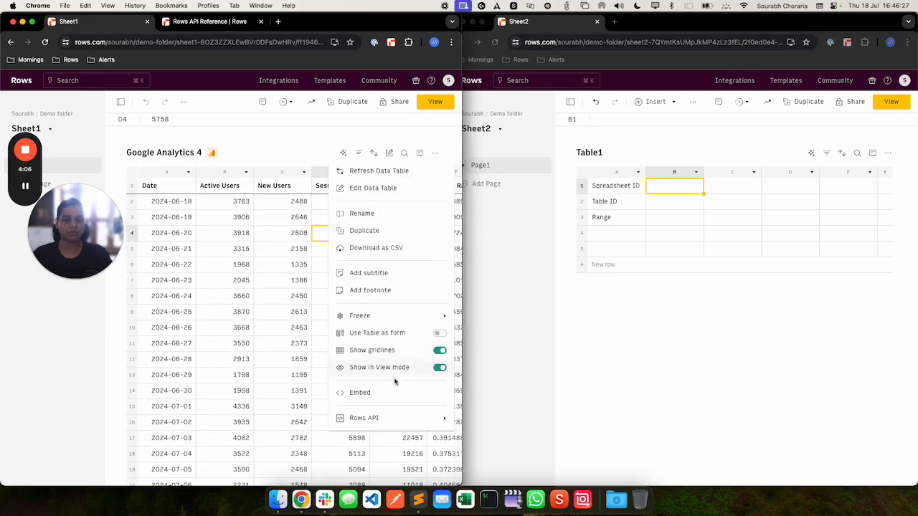
pyautogui.moveTo(372, 418)
pyautogui.click(265, 400)
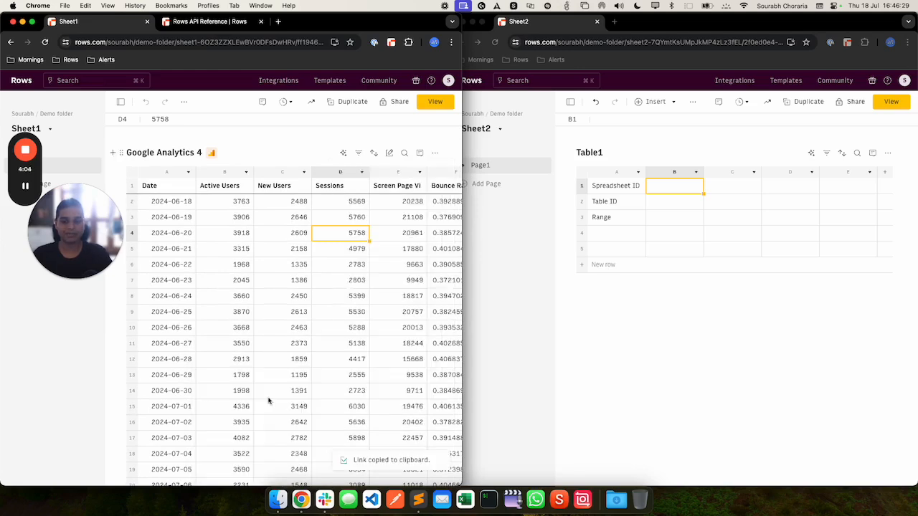
pyautogui.click(681, 194)
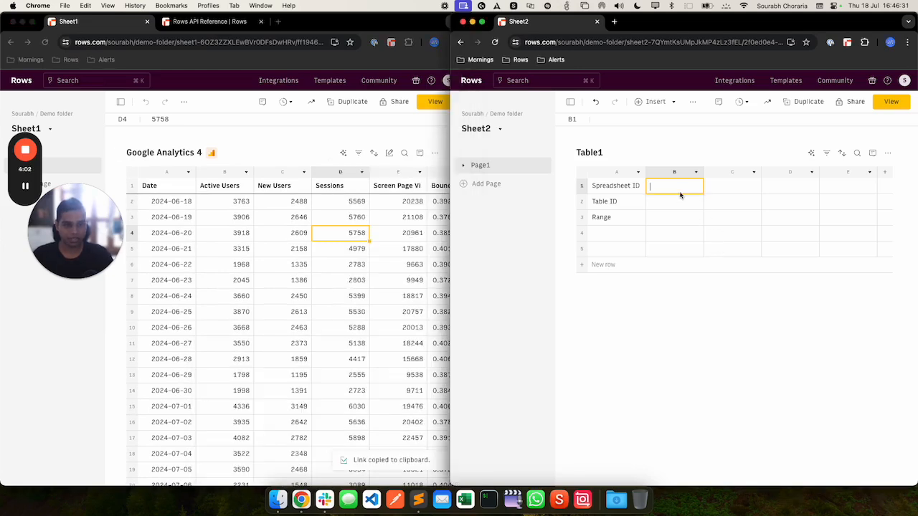
pyautogui.press('super+v')
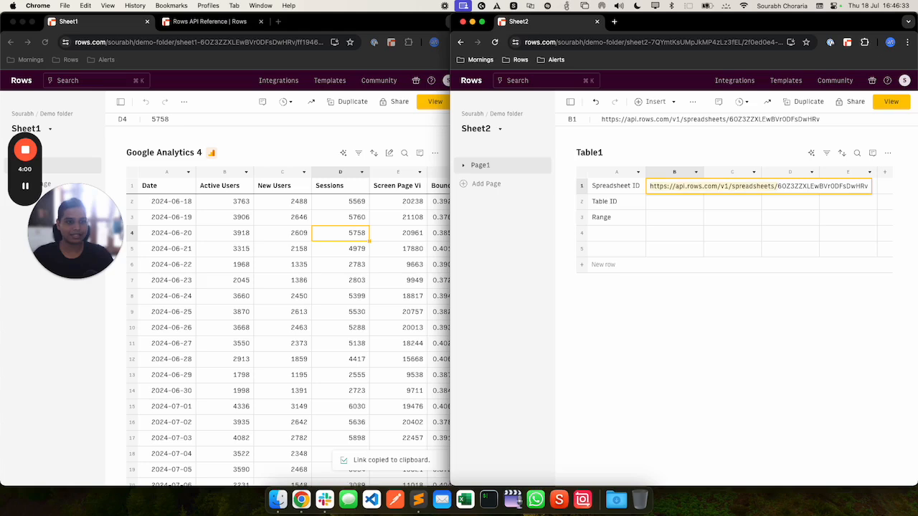
pyautogui.press('BackSpace')
pyautogui.press('Return')
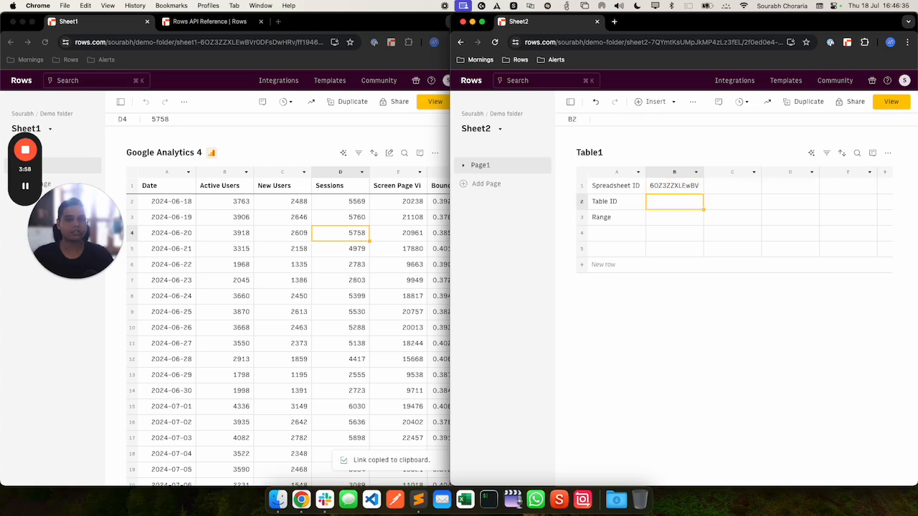
# Copy the Google Analytics 4 table's Table ID from the Rows API options and paste it into B2 of Sheet2.
pyautogui.click(437, 158)
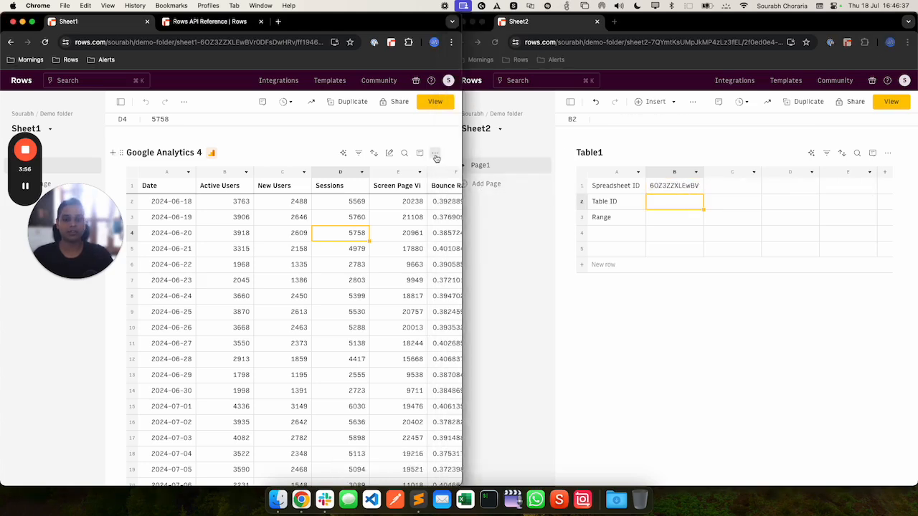
pyautogui.click(434, 155)
pyautogui.moveTo(357, 417)
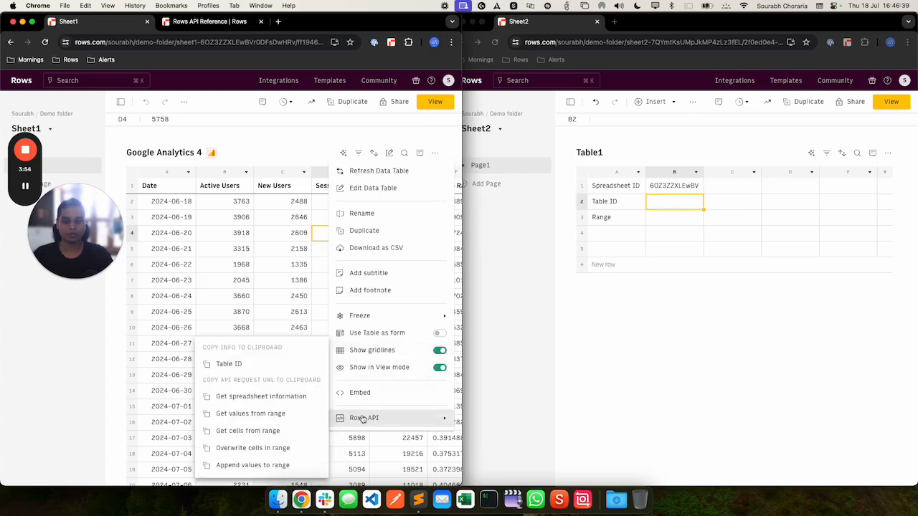
pyautogui.click(228, 364)
pyautogui.click(674, 203)
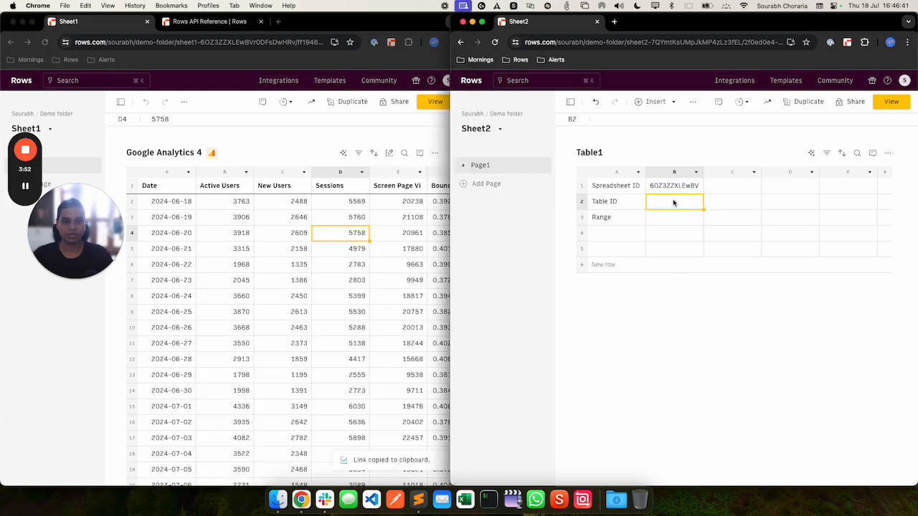
pyautogui.press('super+v')
pyautogui.press('Return')
# Check the first and last columns of the Google Analytics 4 table and enter the range A:I in B3 of Sheet2.
pyautogui.click(287, 260)
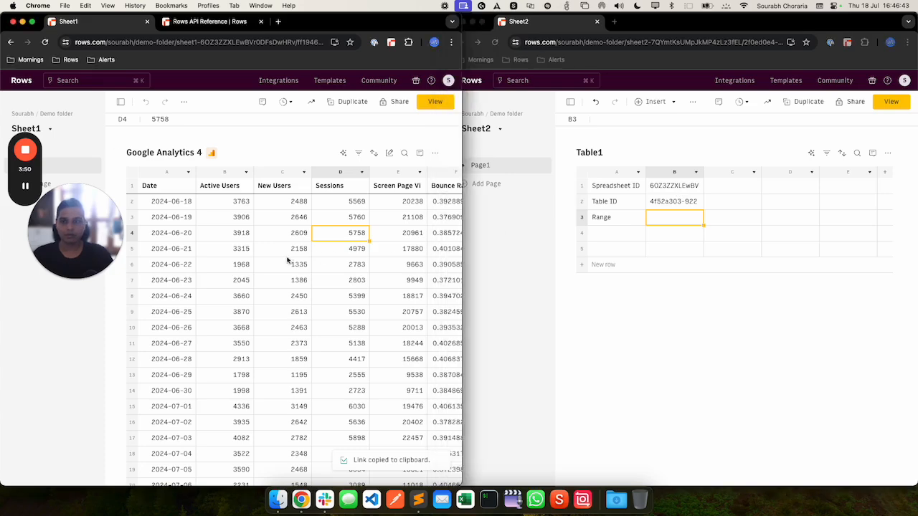
pyautogui.click(162, 184)
pyautogui.click(164, 173)
pyautogui.hscroll(4, 233, 231)
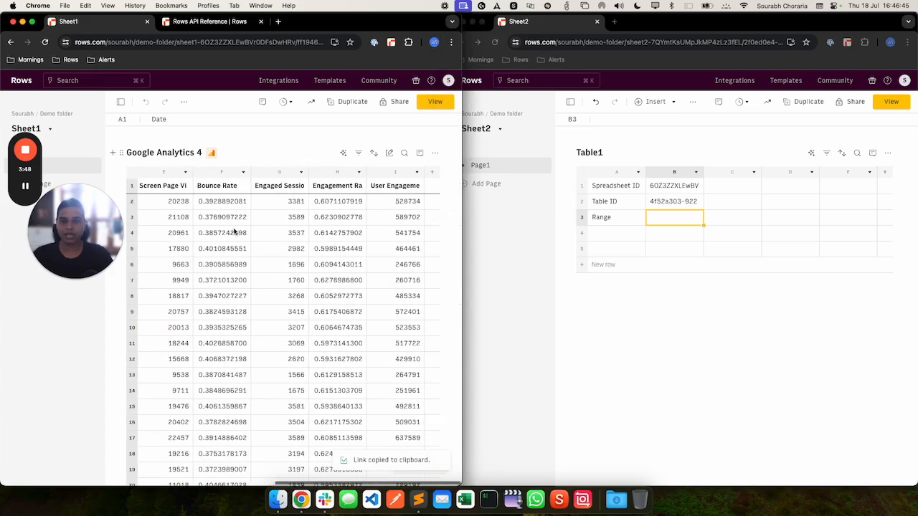
pyautogui.click(377, 198)
pyautogui.click(674, 219)
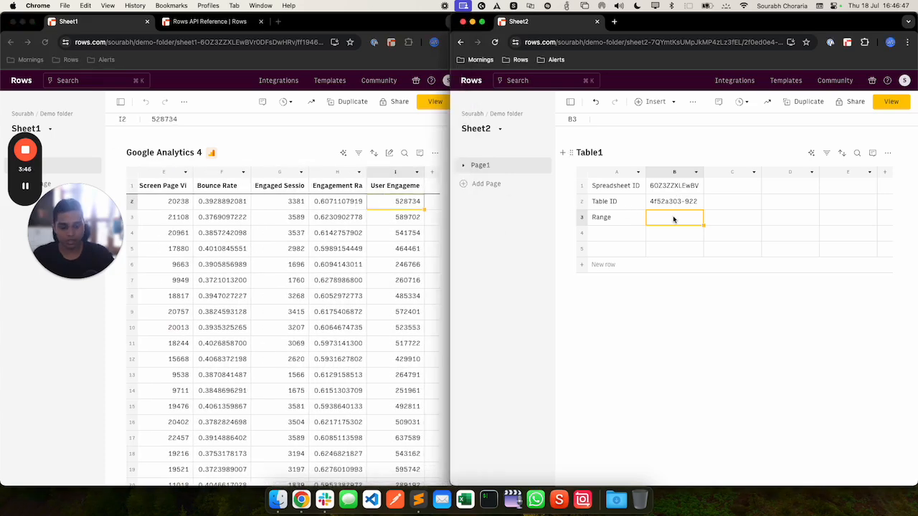
pyautogui.write('A:I')
pyautogui.press('Return')
# Copy the Get values from range URL template from the API docs and label A4 in Sheet2 as Endpoint.
pyautogui.press('Left')
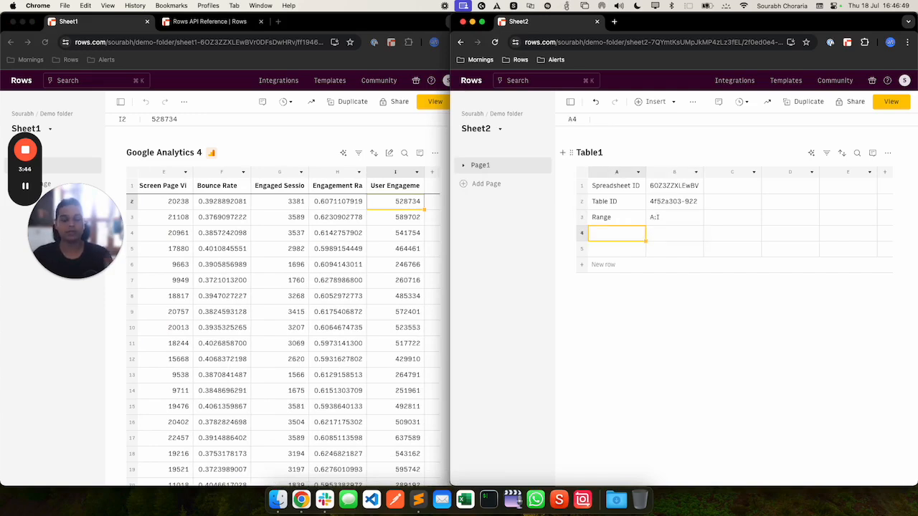
pyautogui.click(210, 22)
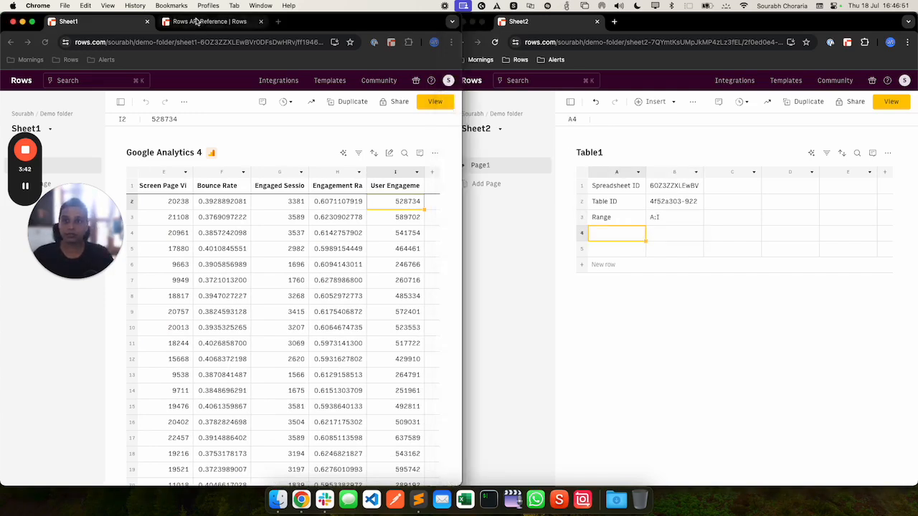
pyautogui.click(211, 250)
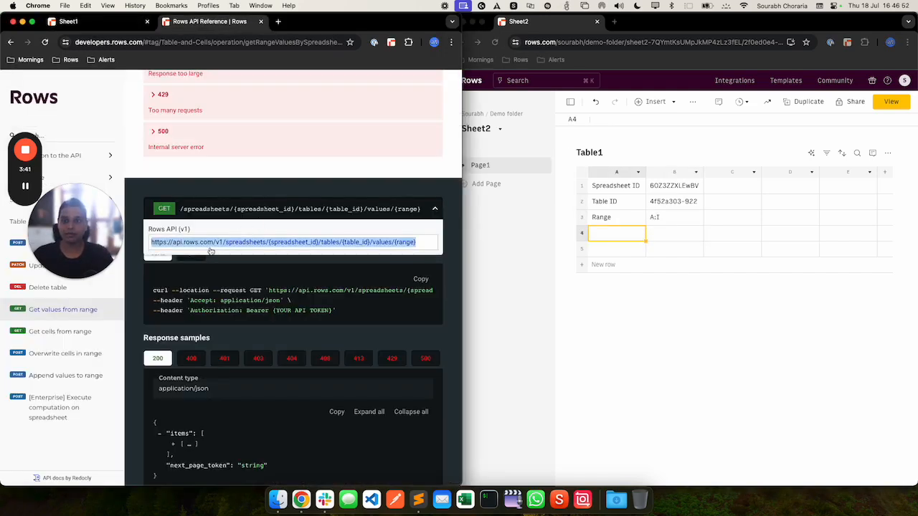
pyautogui.click(604, 236)
pyautogui.write('Endpoint')
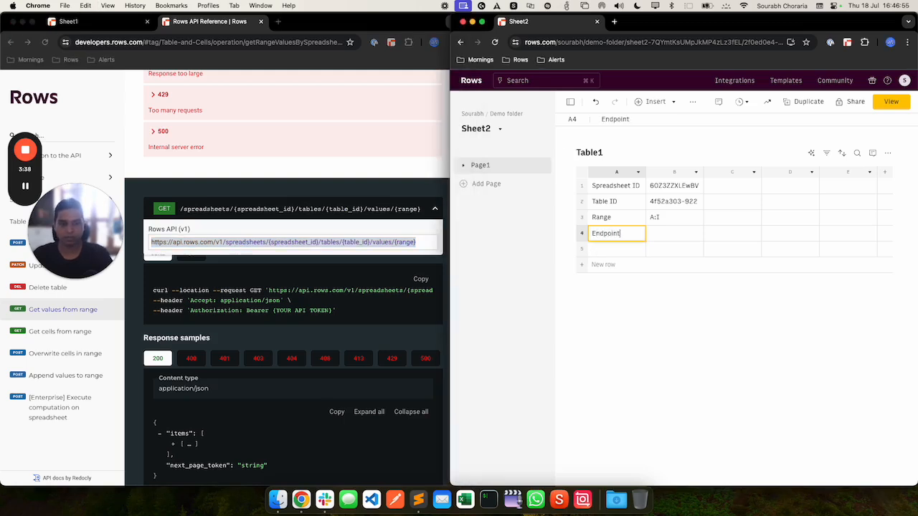
pyautogui.press('Tab')
# Begin a CONCATENATE formula in B4 with the copied URL template, replacing its {spreadsheet_id} placeholder with a reference to B1.
pyautogui.write('=CONCATENATE("')
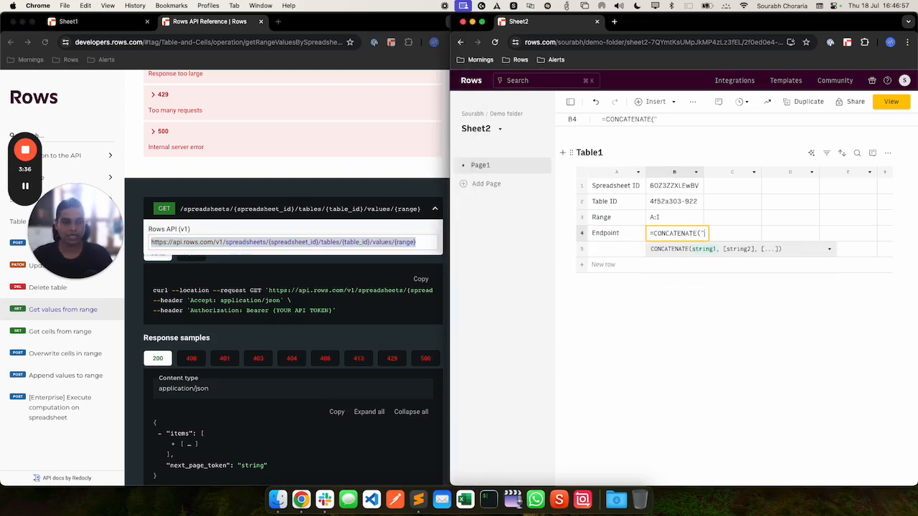
pyautogui.press('super+v')
pyautogui.write('"')
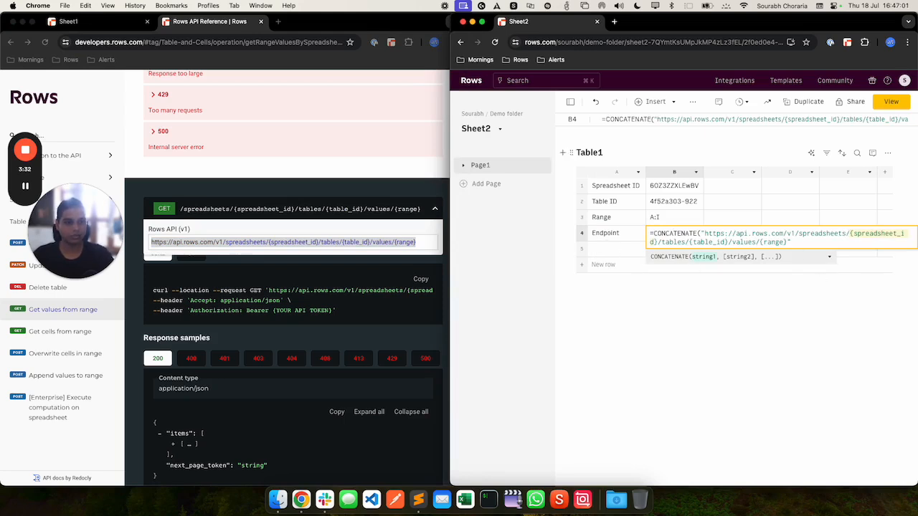
pyautogui.press('BackSpace')
pyautogui.write('",,"')
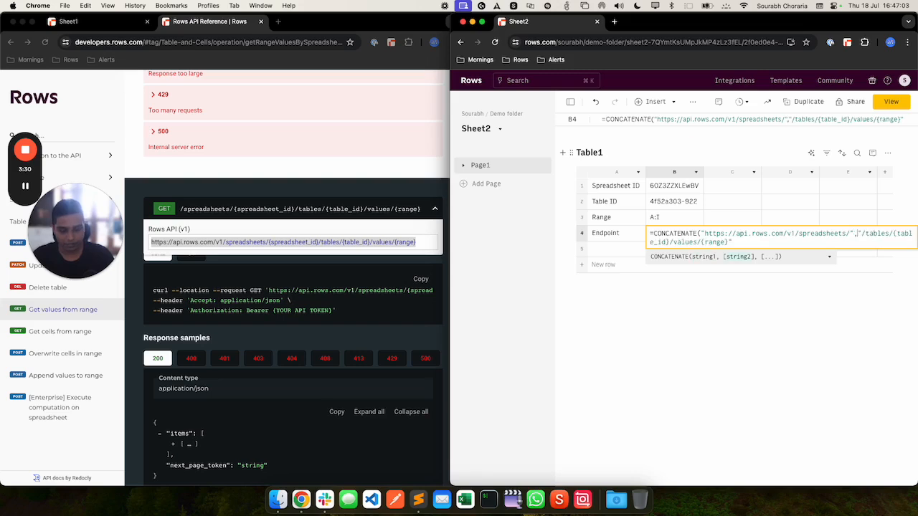
pyautogui.press('Left')
pyautogui.press('Left')
pyautogui.press('Up')
pyautogui.press('Up')
pyautogui.press('Up')
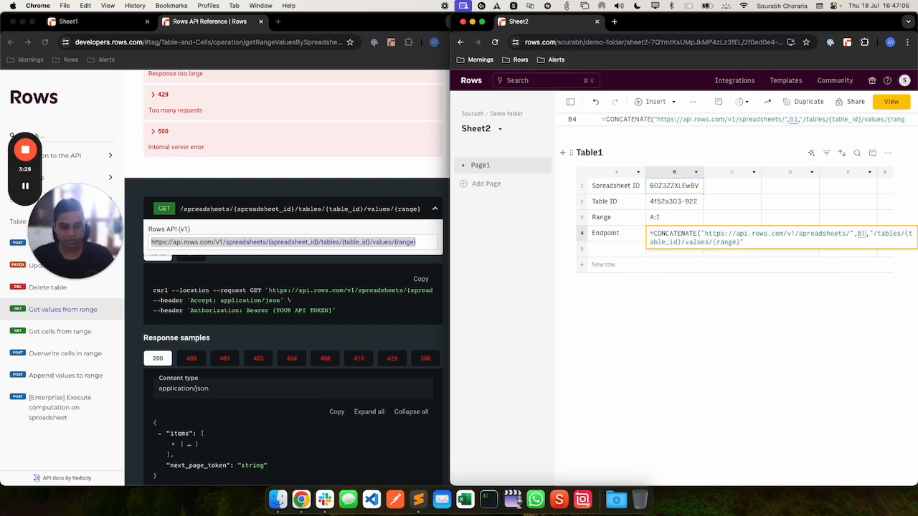
# Replace the {table_id} placeholder in the B4 formula with a reference to B2.
pyautogui.press('Right')
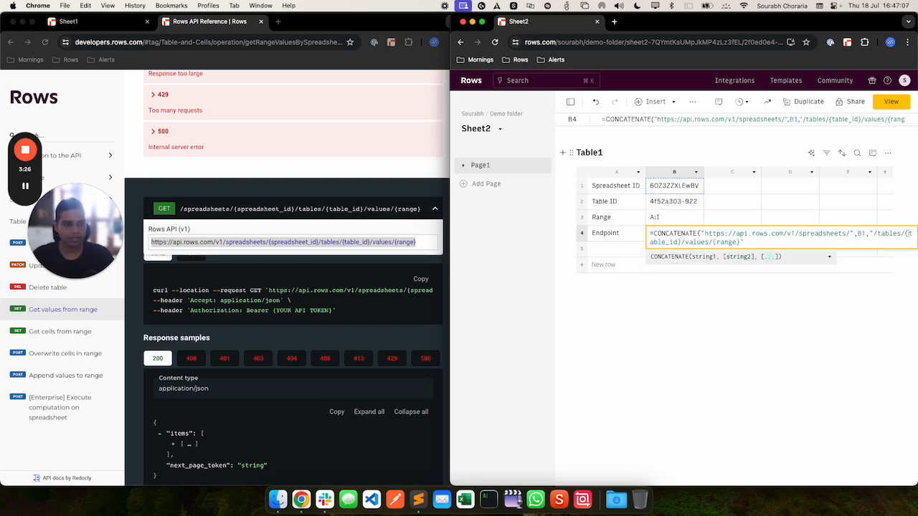
pyautogui.press('BackSpace')
pyautogui.write('",,"')
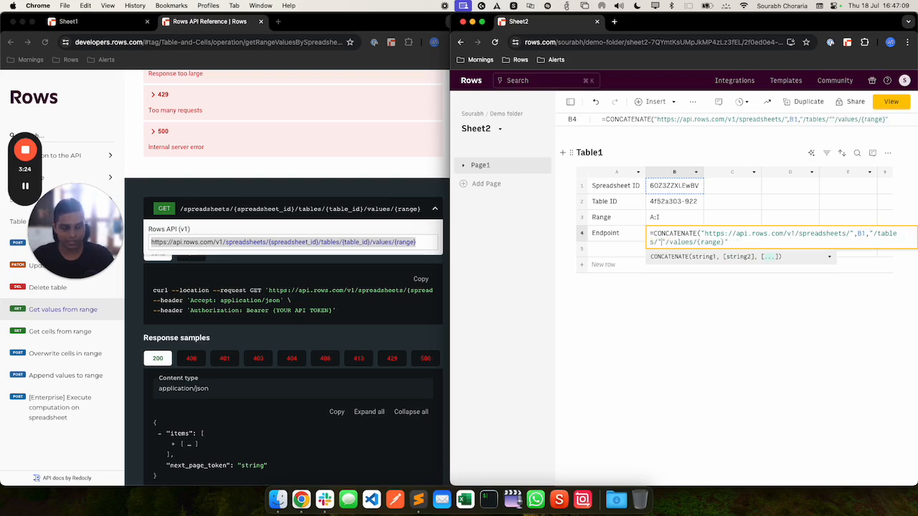
pyautogui.press('Left')
pyautogui.press('Up')
pyautogui.press('Up')
pyautogui.press('Up')
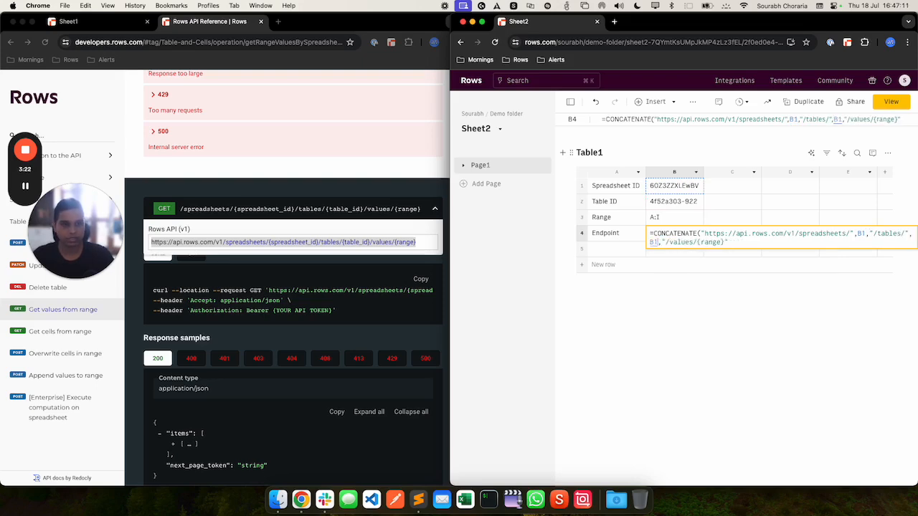
# Replace the {range} placeholder in the B4 formula with a reference to B3 and complete the formula.
pyautogui.click(725, 242)
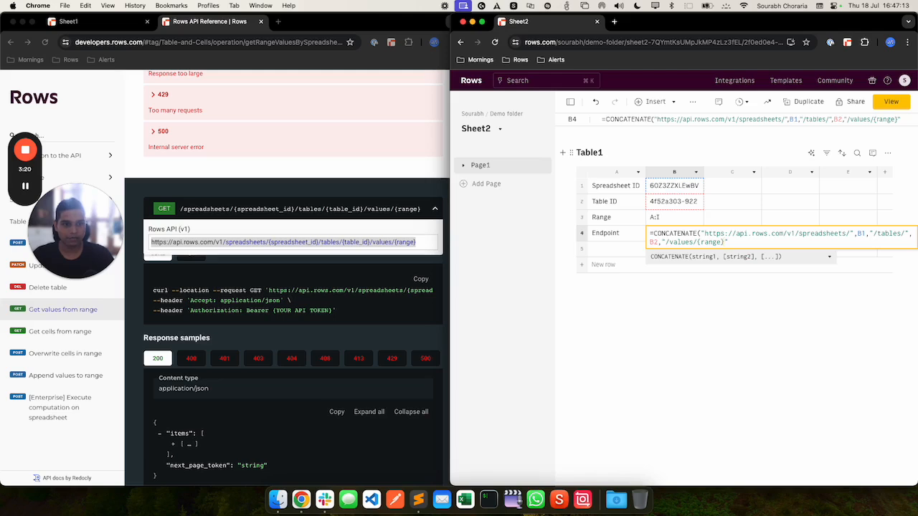
pyautogui.press('BackSpace')
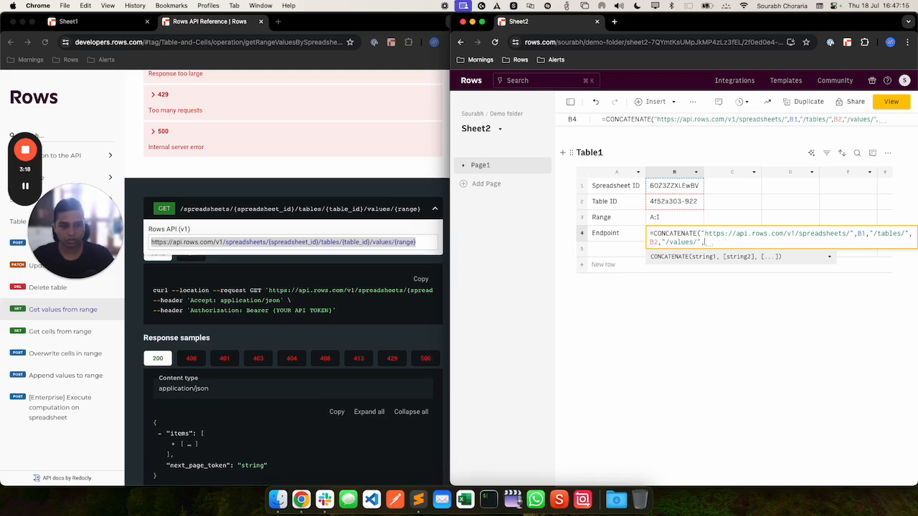
pyautogui.press('Up')
pyautogui.press('Return')
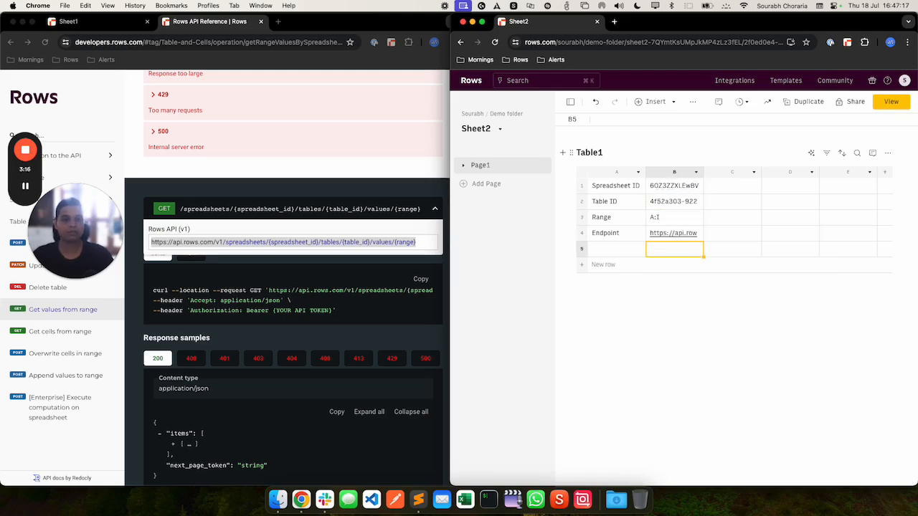
# Widen column B to check the full endpoint URL in B4, and undo the width change.
pyautogui.doubleClick(701, 171)
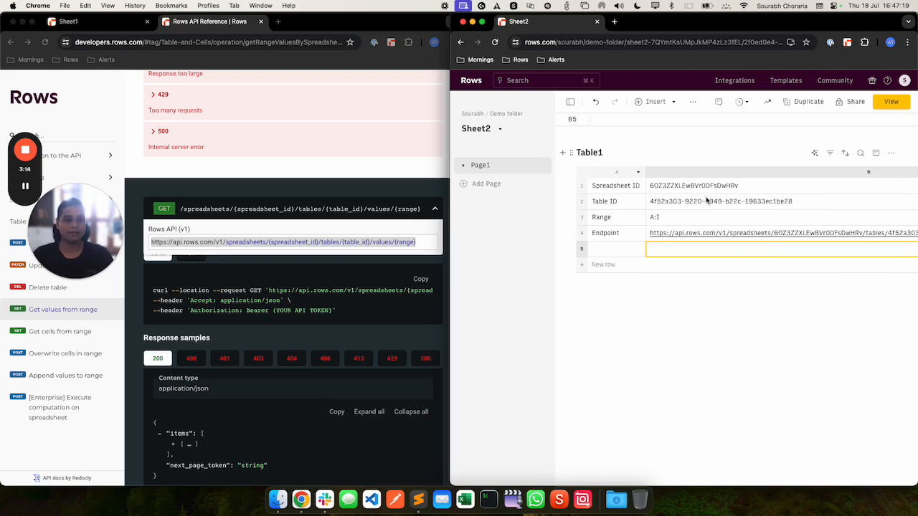
pyautogui.hscroll(5, 706, 201)
pyautogui.hscroll(-5, 706, 201)
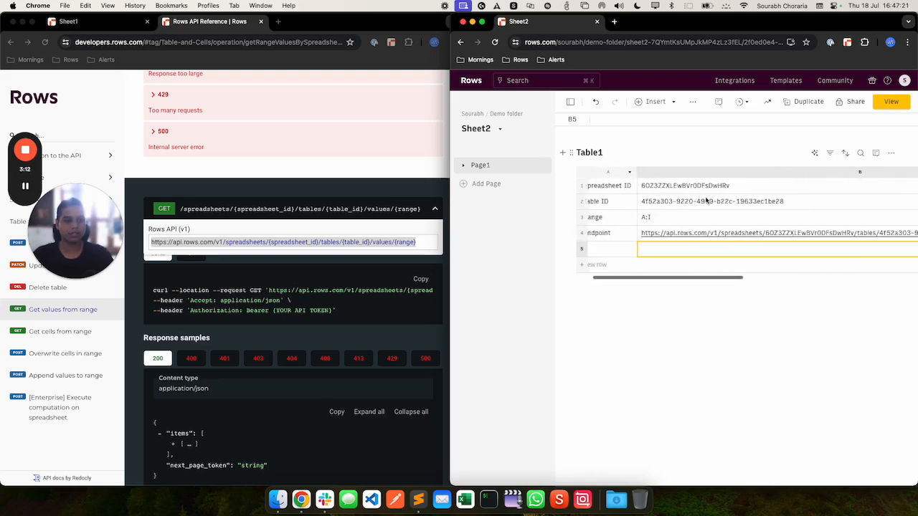
pyautogui.press('super+z')
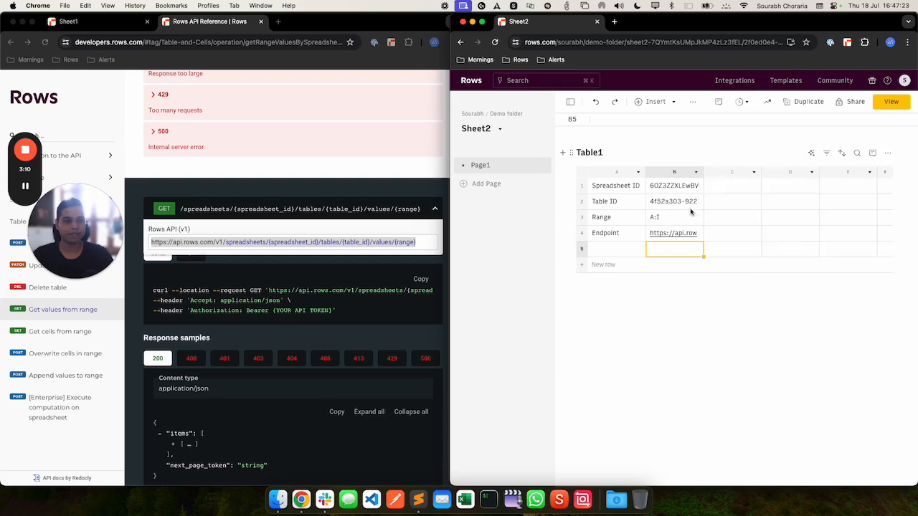
pyautogui.click(615, 246)
pyautogui.write('He')
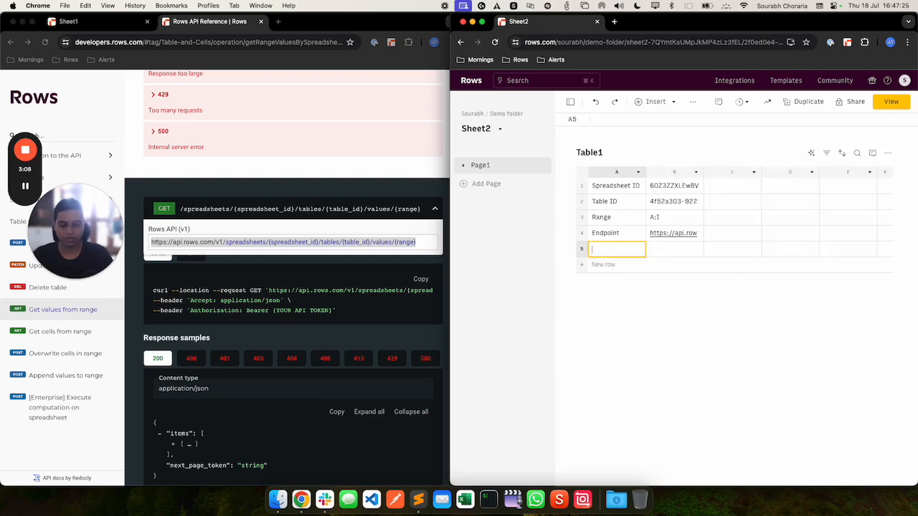
pyautogui.write('ader')
pyautogui.press('BackSpace')
pyautogui.press('BackSpace')
pyautogui.press('BackSpace')
pyautogui.press('BackSpace')
pyautogui.press('BackSpace')
pyautogui.press('BackSpace')
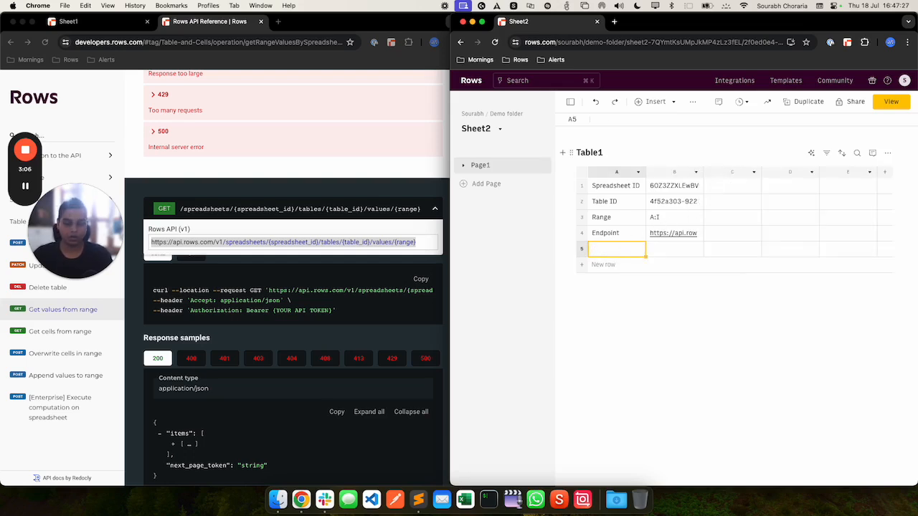
# Label A5 of Sheet2 as API key and create a new API key in the workspace's Rows API settings.
pyautogui.write('API key')
pyautogui.press('Tab')
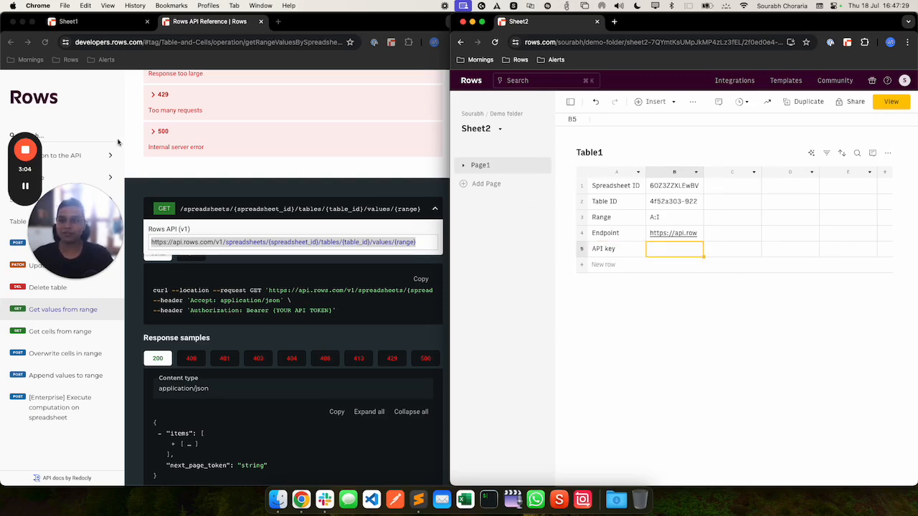
pyautogui.click(115, 104)
pyautogui.click(69, 21)
pyautogui.click(21, 80)
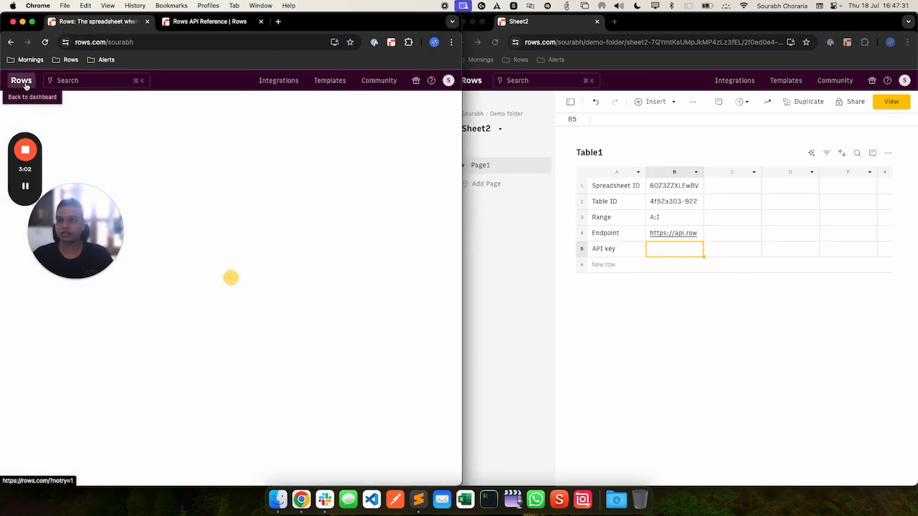
pyautogui.click(33, 471)
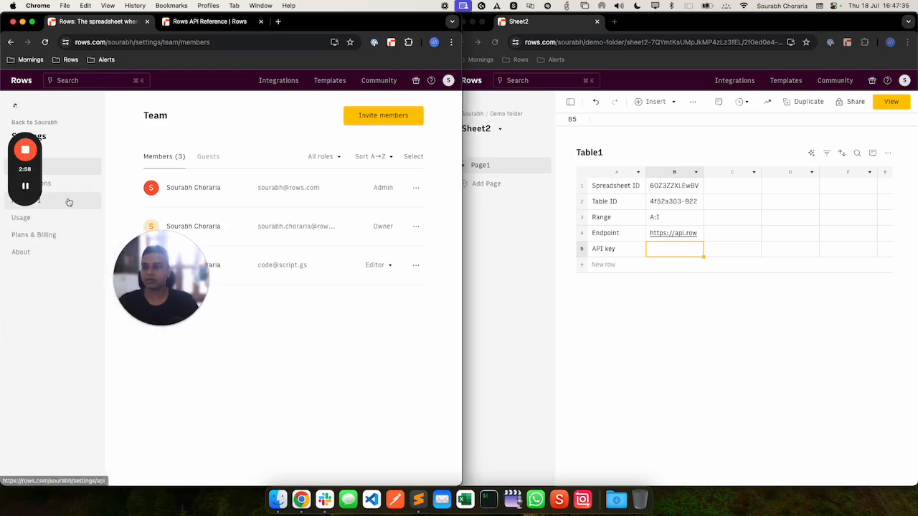
pyautogui.click(68, 201)
pyautogui.click(375, 142)
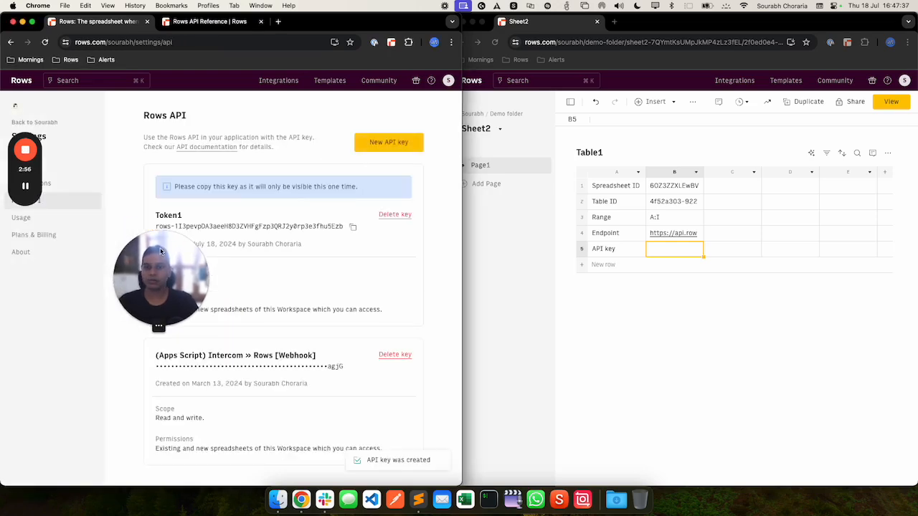
# Copy the newly created API key and paste it into B5 of Sheet2.
pyautogui.click(352, 226)
pyautogui.click(658, 249)
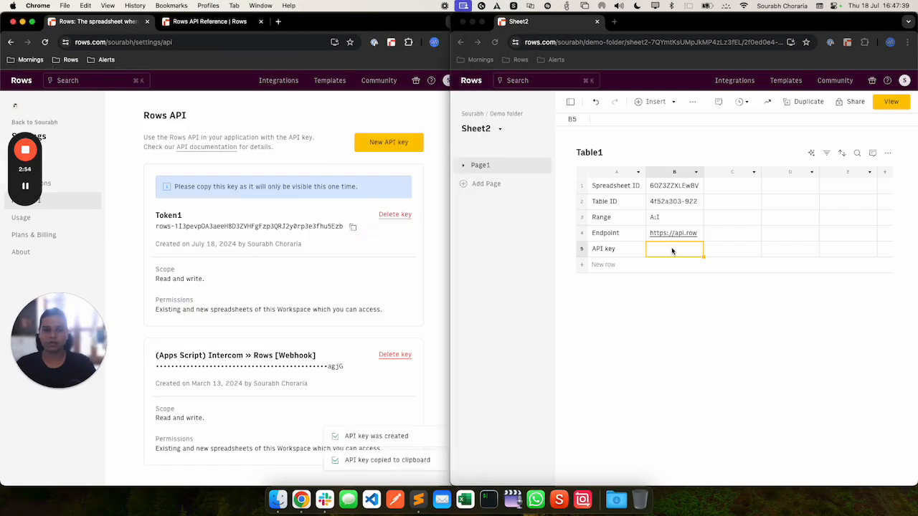
pyautogui.press('super+v')
pyautogui.press('Return')
pyautogui.press('Left')
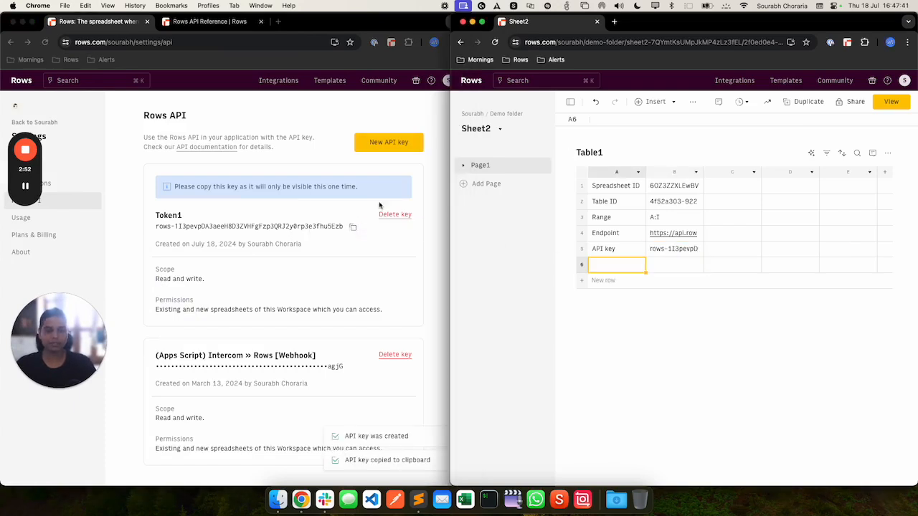
# Leave the workspace settings and reopen Sheet1 from the Demo folder.
pyautogui.click(29, 97)
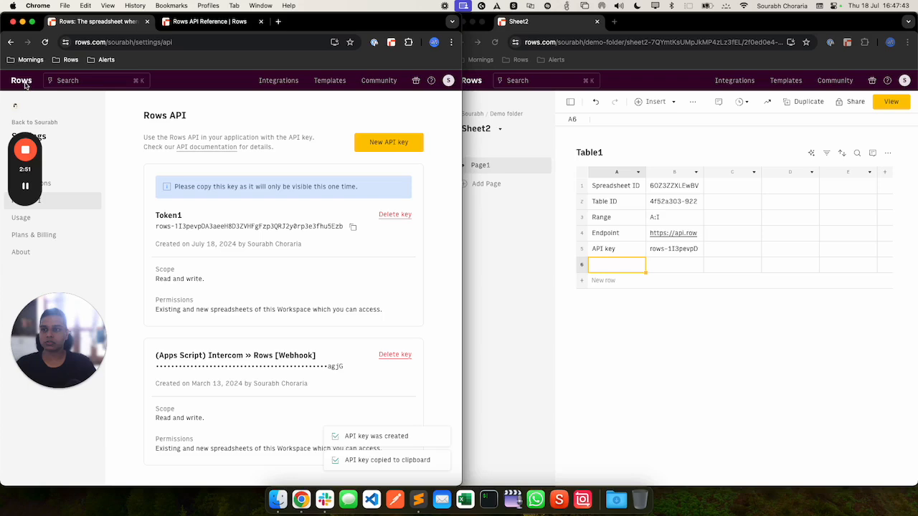
pyautogui.click(43, 123)
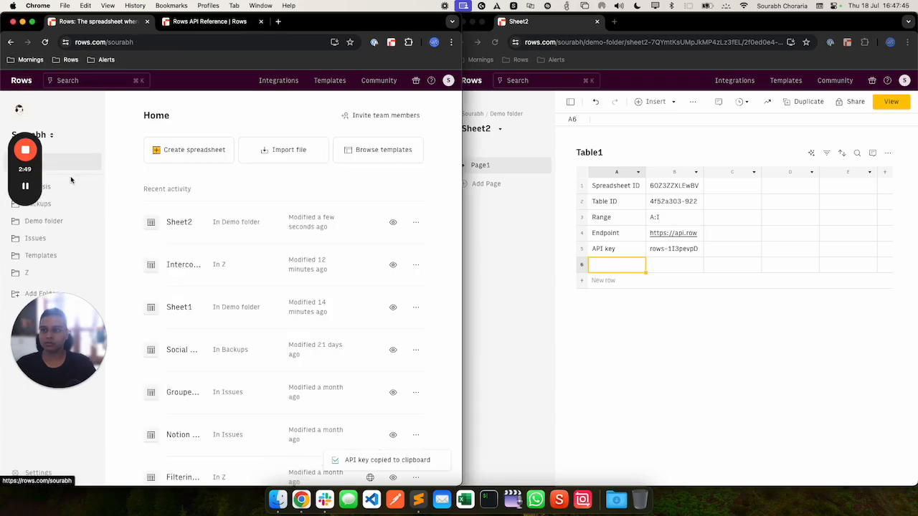
pyautogui.click(62, 221)
pyautogui.click(215, 221)
# Label A6 of Sheet2 as Headers.
pyautogui.click(637, 267)
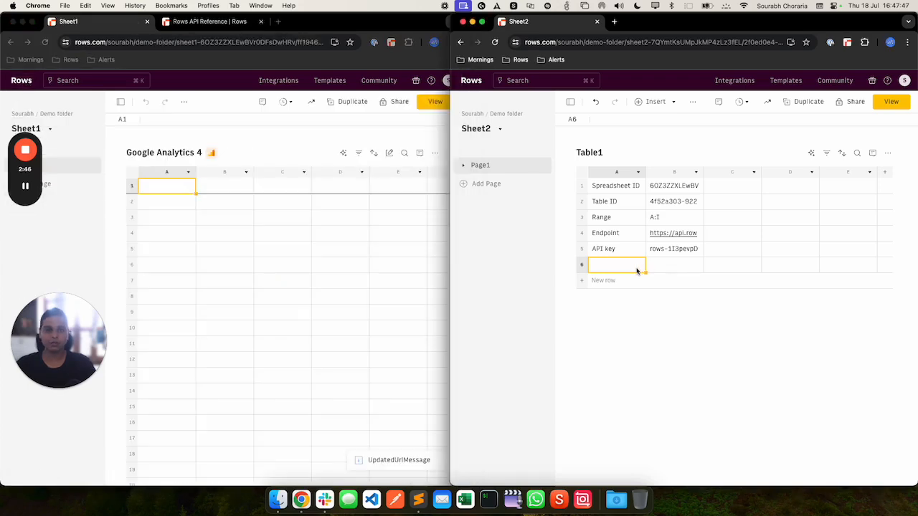
pyautogui.write('Header')
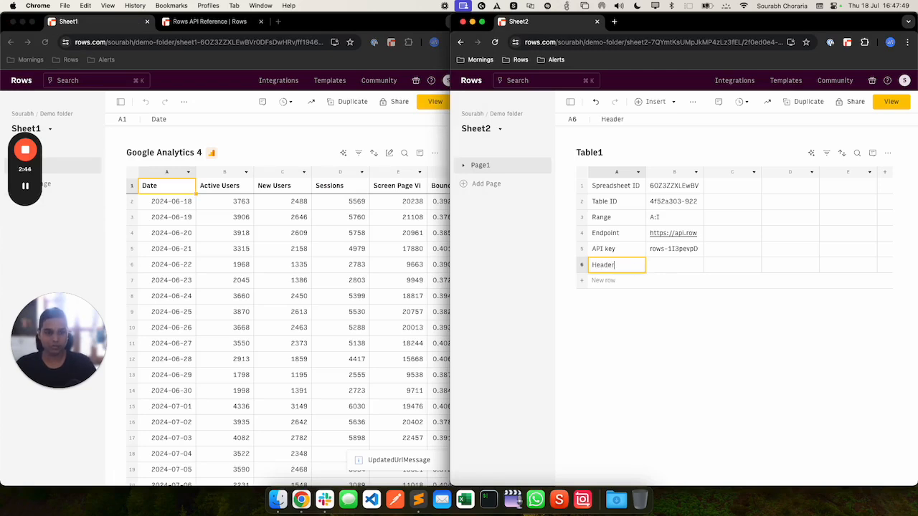
pyautogui.write('s')
pyautogui.press('Tab')
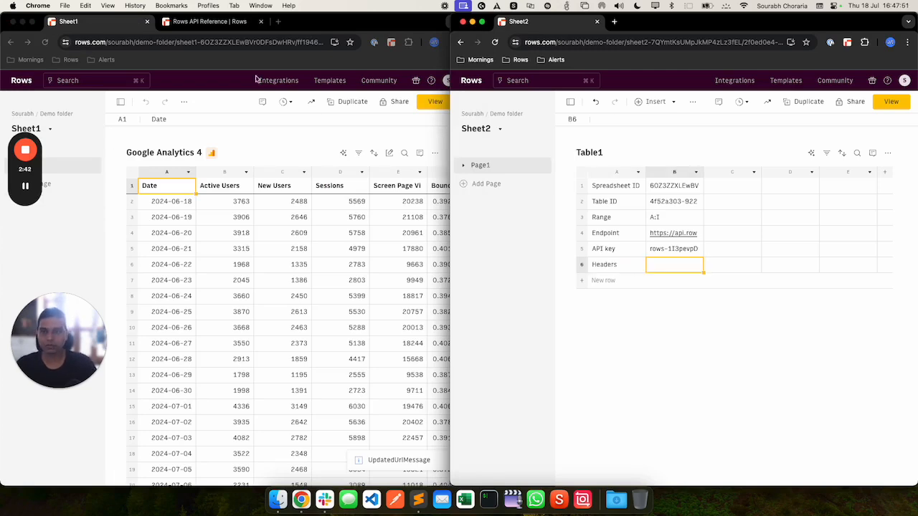
# Copy the Authorization header name from the API docs' authentication section and use it as the first key of a PAIR2JSON formula in B6.
pyautogui.click(211, 21)
pyautogui.click(86, 156)
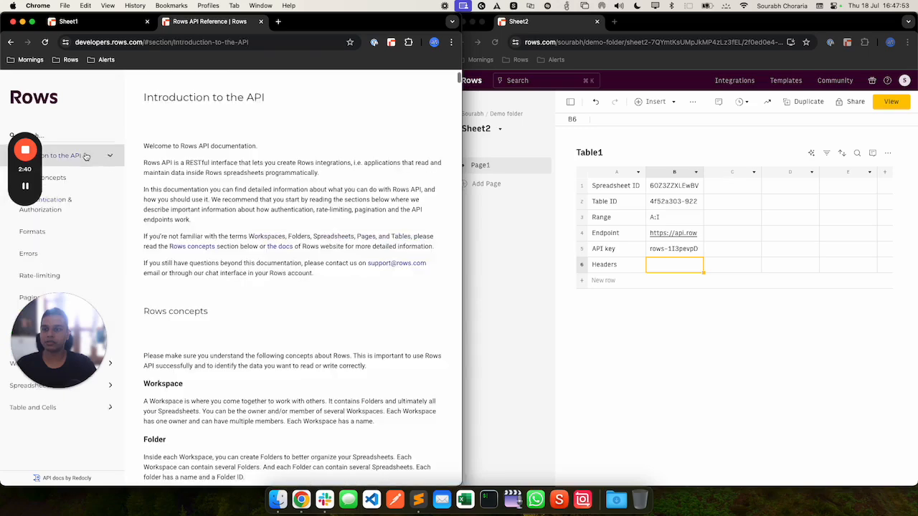
pyautogui.click(84, 206)
pyautogui.doubleClick(190, 191)
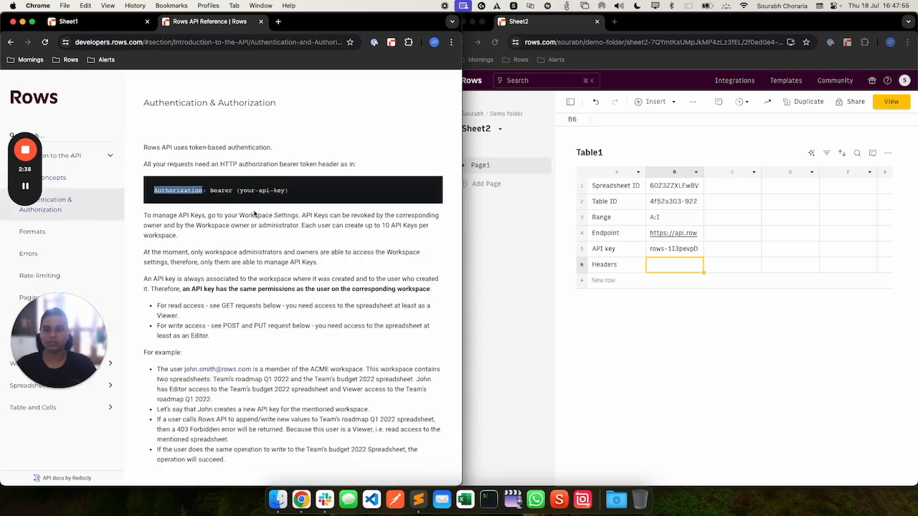
pyautogui.click(662, 270)
pyautogui.write('=PAIR2JSON(')
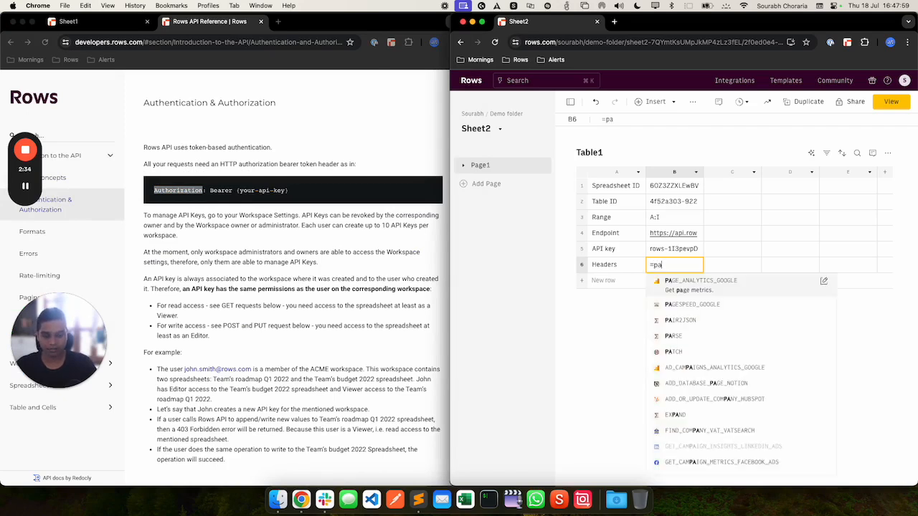
pyautogui.write('"')
pyautogui.press('super+v')
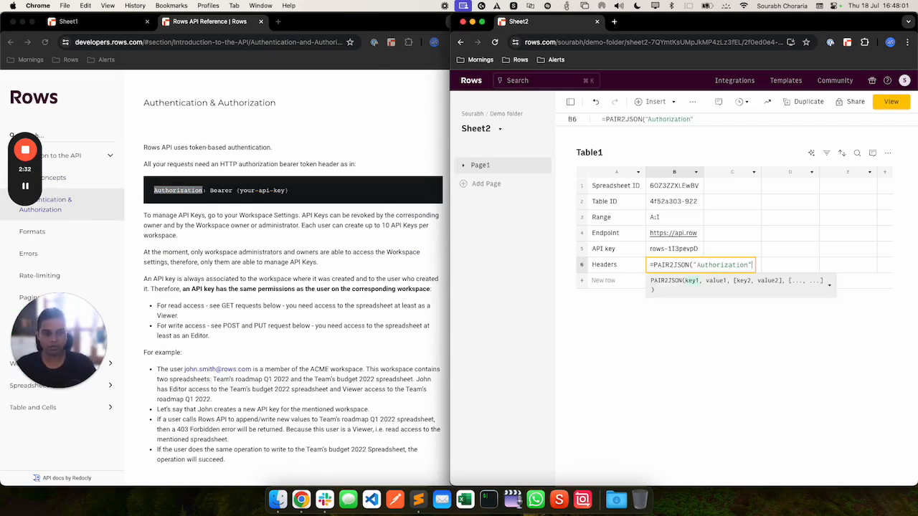
# Complete the Authorization header formula in B6 with CONCATENATE("Bearer ",B5) as its value, copying Bearer from the API docs.
pyautogui.write(',""')
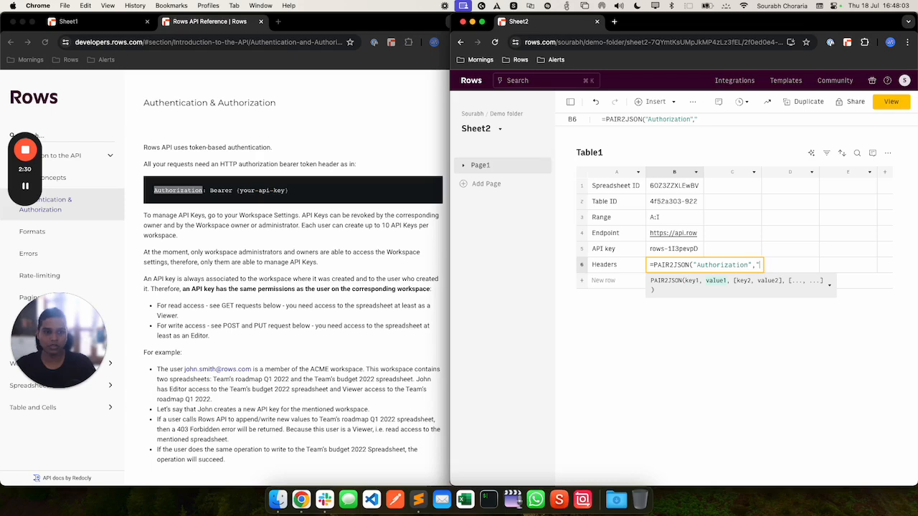
pyautogui.press('BackSpace')
pyautogui.write('CONCATENATE(')
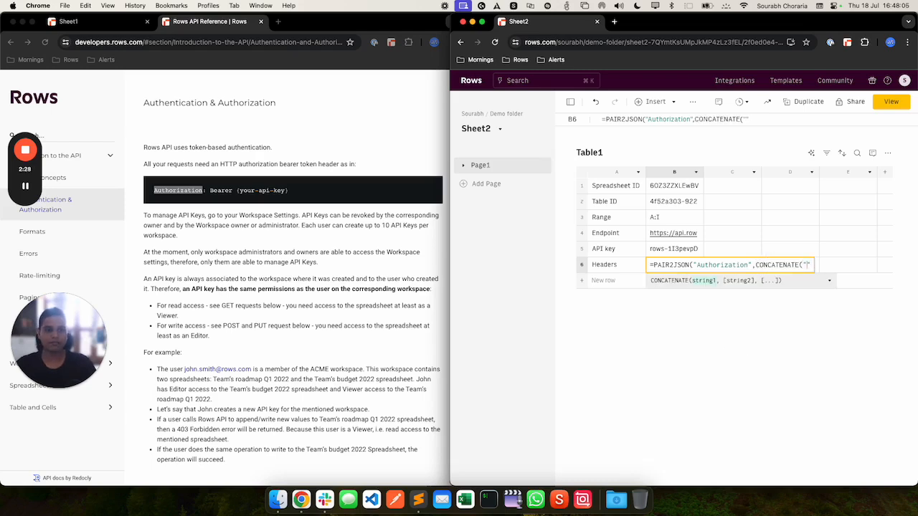
pyautogui.doubleClick(221, 190)
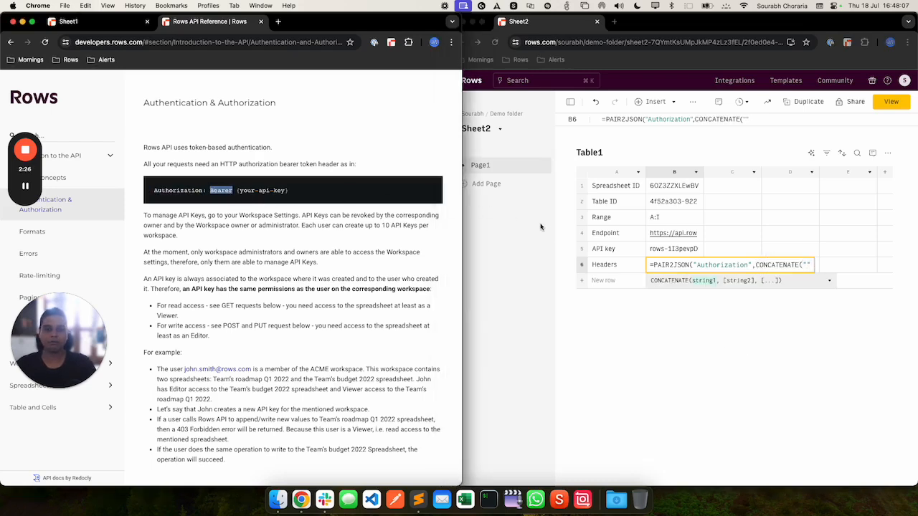
pyautogui.click(801, 265)
pyautogui.hotkey('ctrl', 'v')
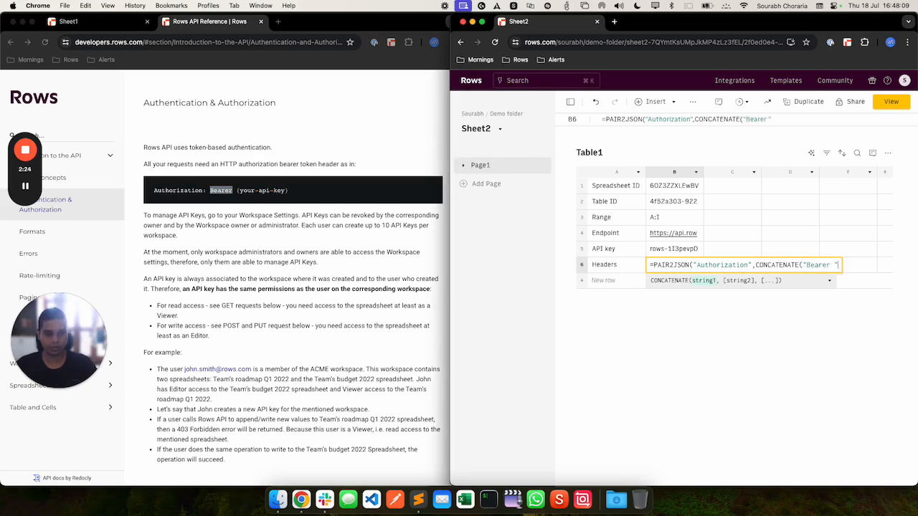
pyautogui.write(',')
pyautogui.press('Up')
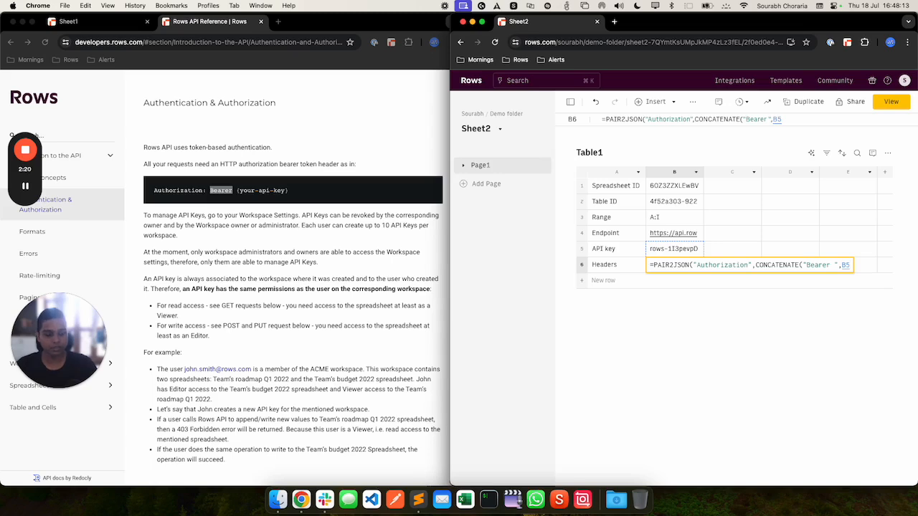
pyautogui.press('Return')
# Label A7 as GET request and enter =GET(B4,B6) in B7 to call the endpoint with the headers.
pyautogui.press('Left')
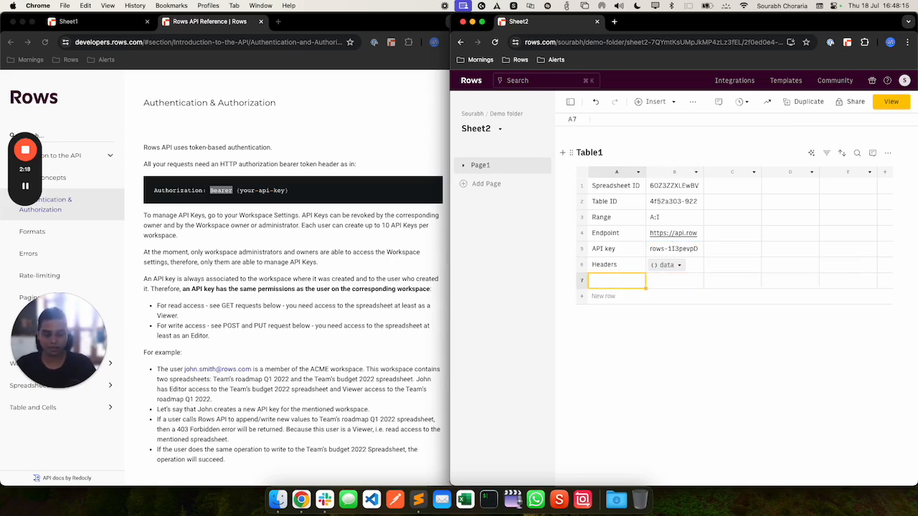
pyautogui.write('GET reques')
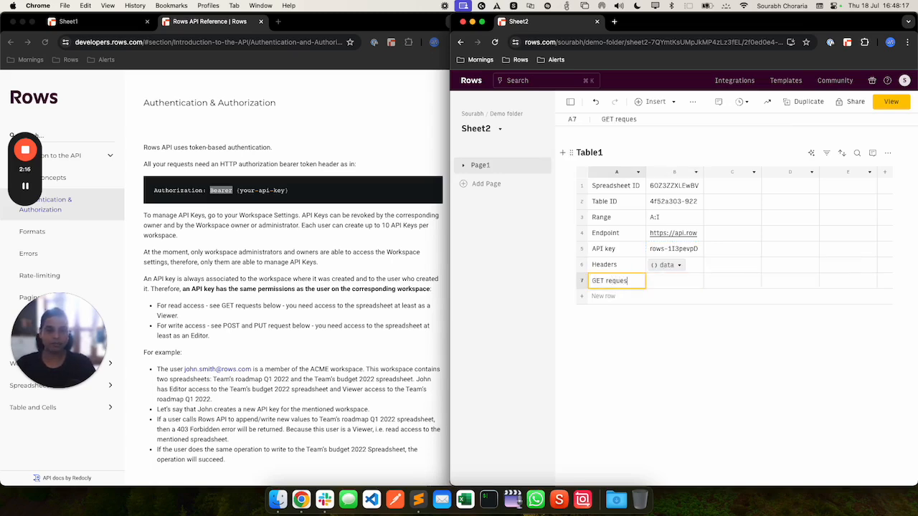
pyautogui.write('t')
pyautogui.press('Tab')
pyautogui.write('=GET(')
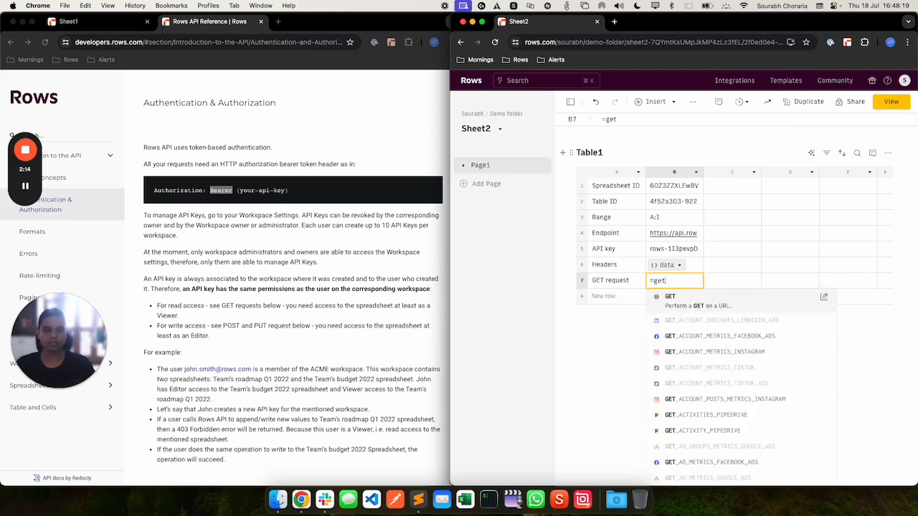
pyautogui.press('Up')
pyautogui.press('Up')
pyautogui.press('Up')
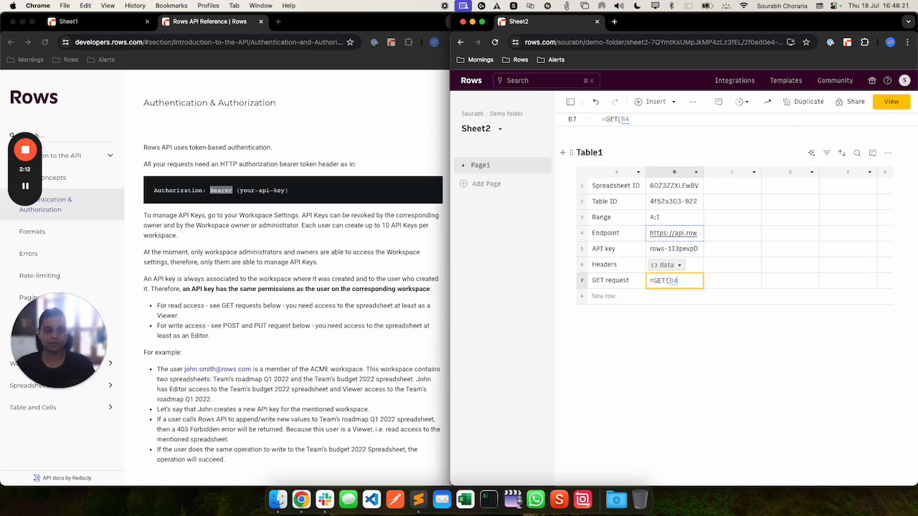
pyautogui.write(',')
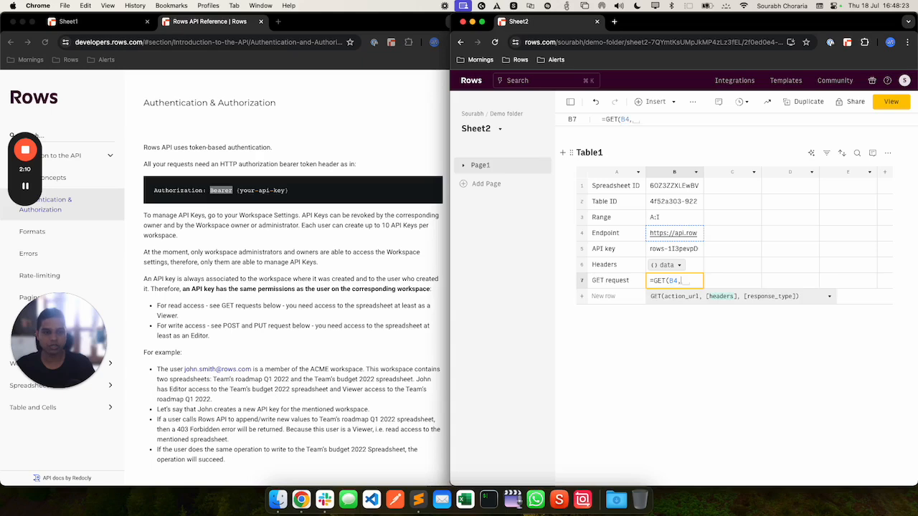
pyautogui.press('Up')
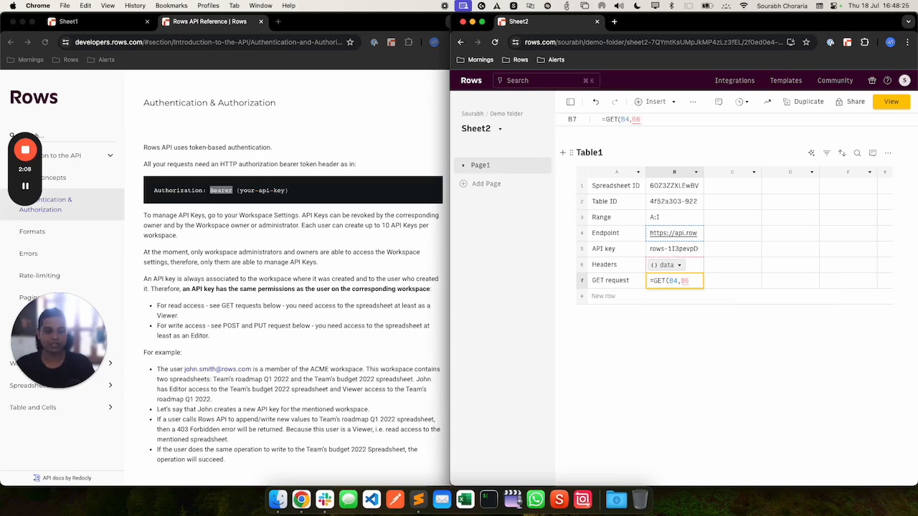
pyautogui.press('Return')
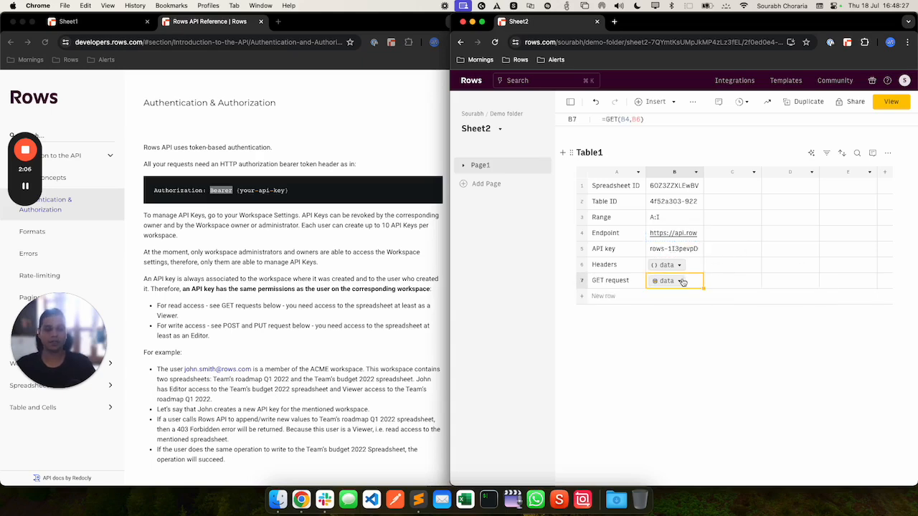
# Open the response data in B7 and add its items array to cell B8.
pyautogui.click(681, 281)
pyautogui.click(678, 316)
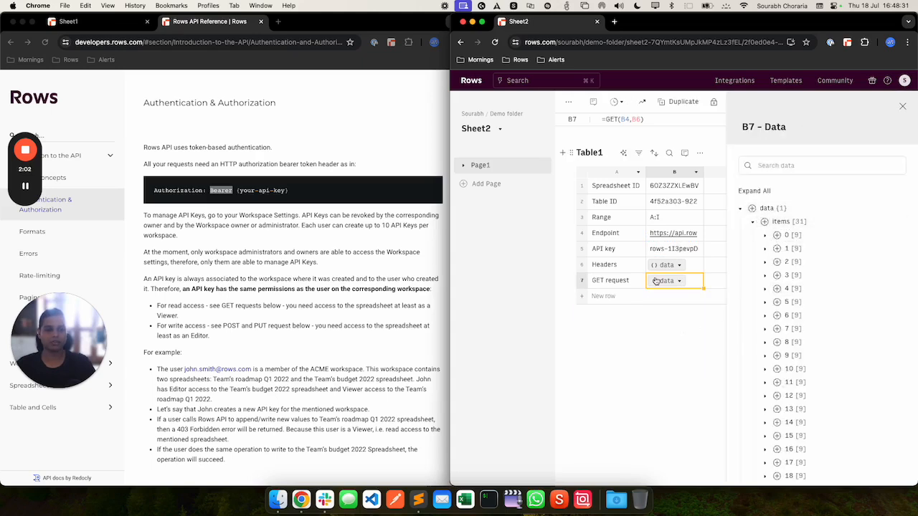
pyautogui.click(603, 296)
pyautogui.click(765, 222)
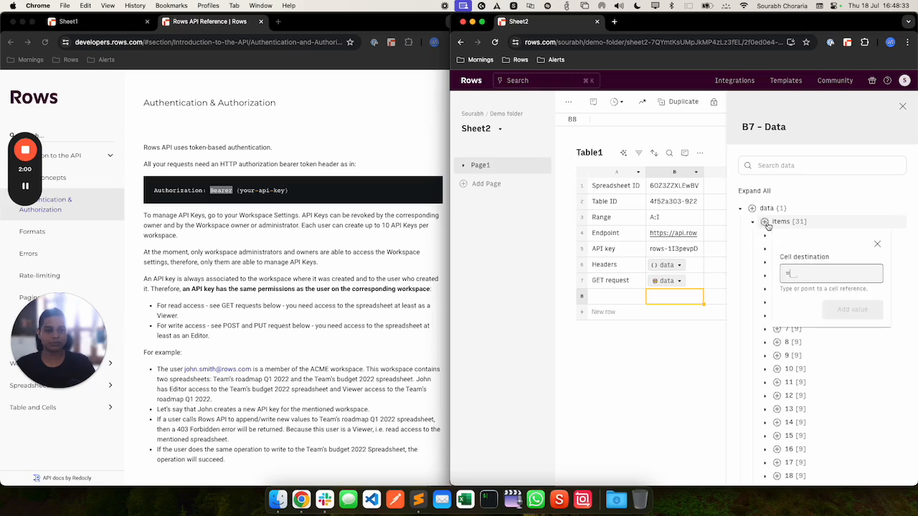
pyautogui.click(689, 298)
pyautogui.click(844, 309)
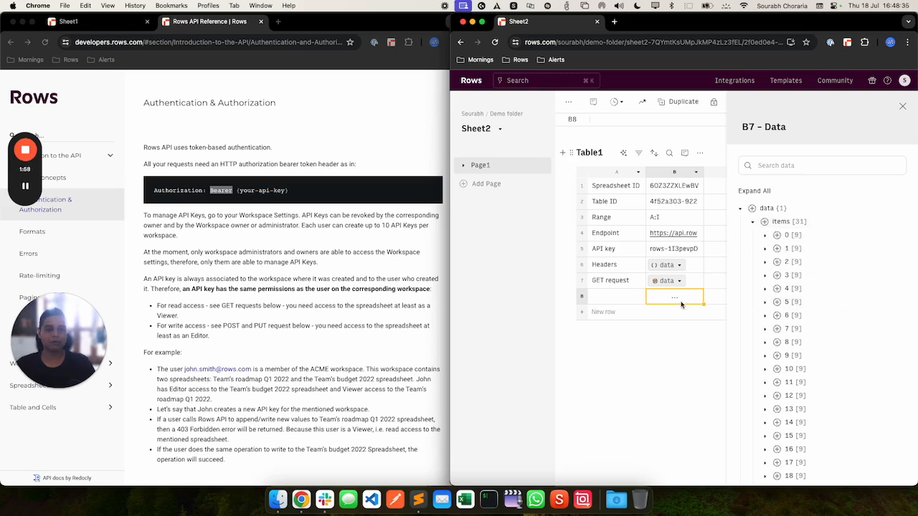
# Label A8 as Items and close the B7 data view.
pyautogui.click(629, 302)
pyautogui.write('Items')
pyautogui.press('Return')
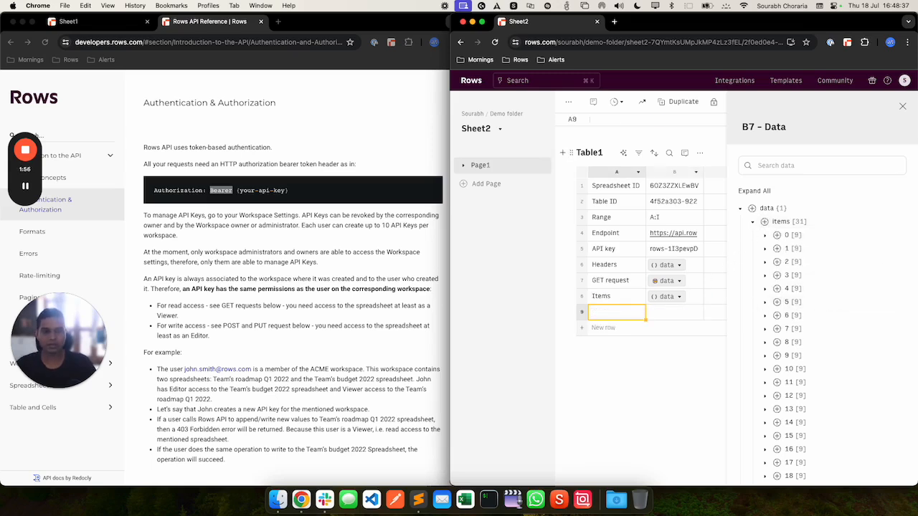
pyautogui.click(904, 106)
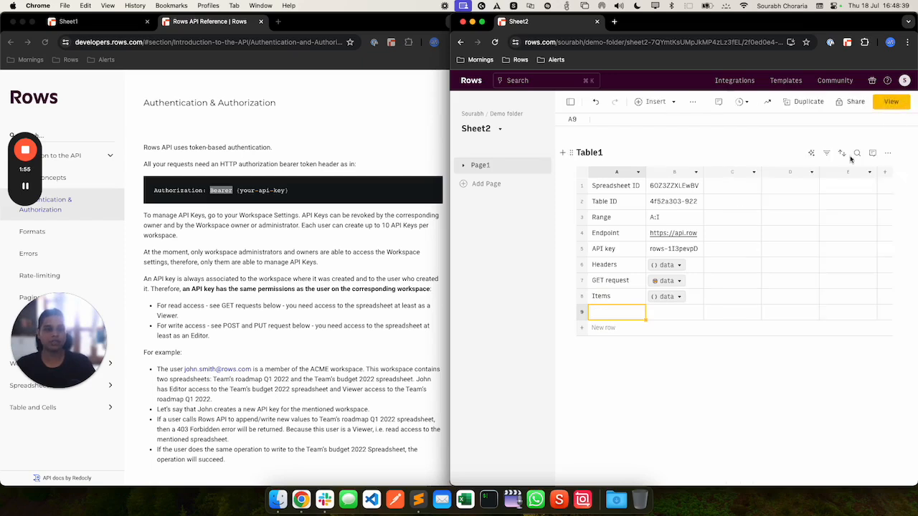
# Build a data table with all data from the items in B8.
pyautogui.click(679, 299)
pyautogui.click(678, 372)
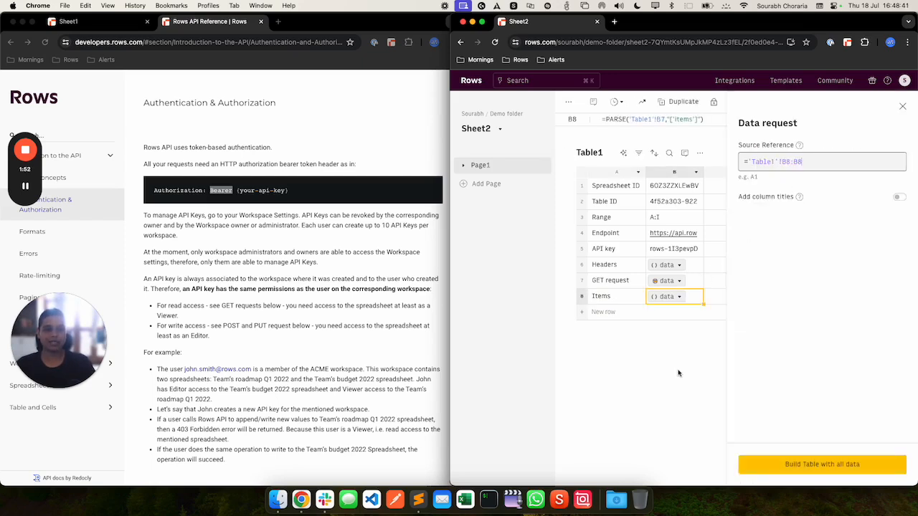
pyautogui.click(766, 462)
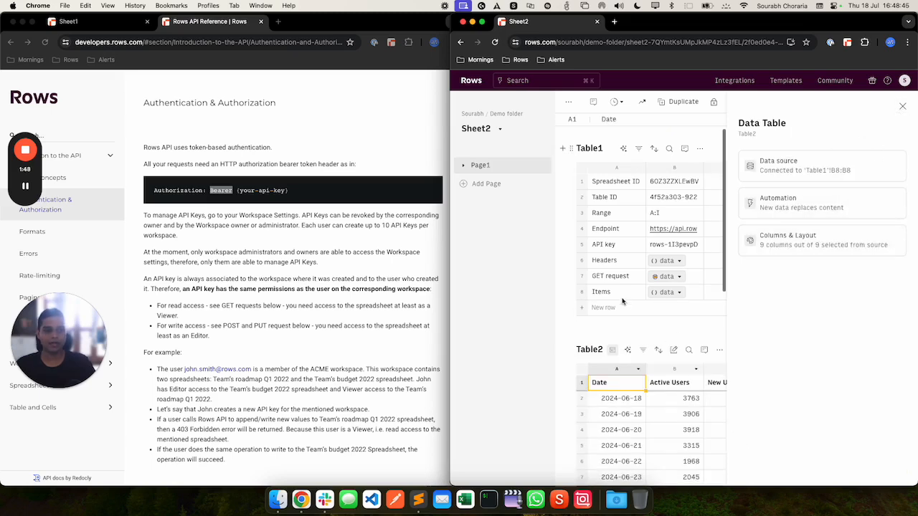
# Review the new data table's columns and the source columns available to add.
pyautogui.scroll(-2, 658, 277)
pyautogui.scroll(-3, 658, 277)
pyautogui.click(787, 239)
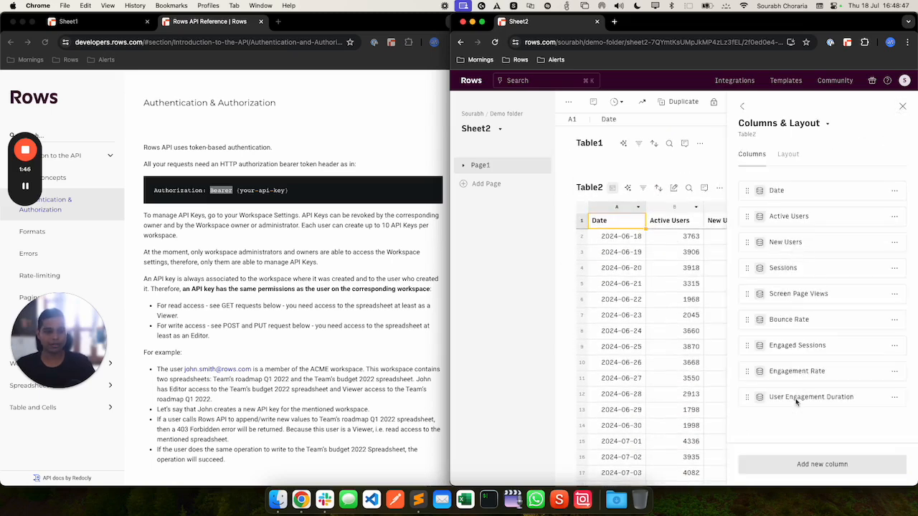
pyautogui.click(787, 468)
pyautogui.click(771, 463)
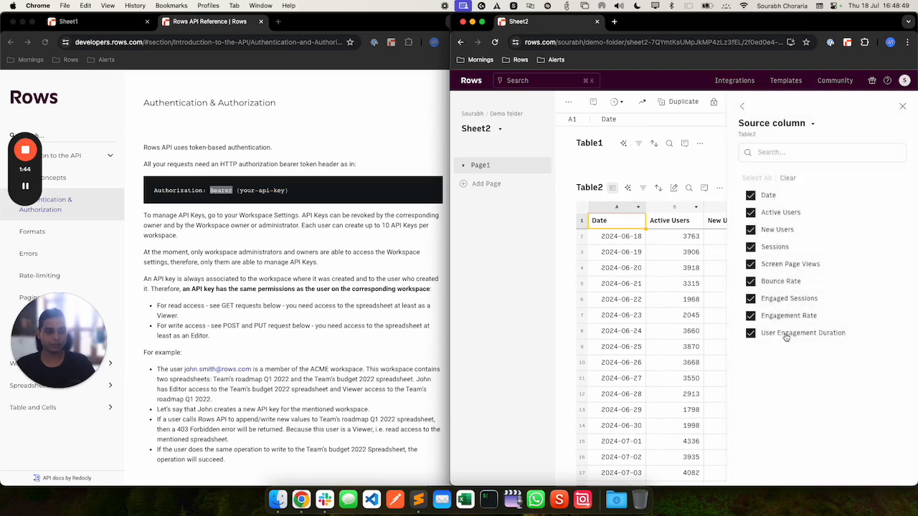
pyautogui.click(902, 106)
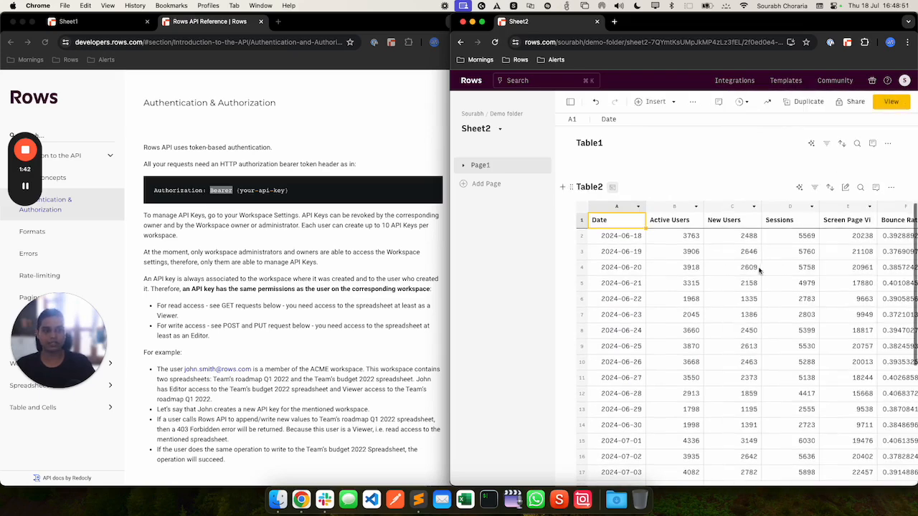
# Compare the rows and columns of Table2 in Sheet2 with the Google Analytics 4 table in Sheet1.
pyautogui.scroll(-3, 744, 267)
pyautogui.click(239, 158)
pyautogui.hotkey('ctrl', 'Tab')
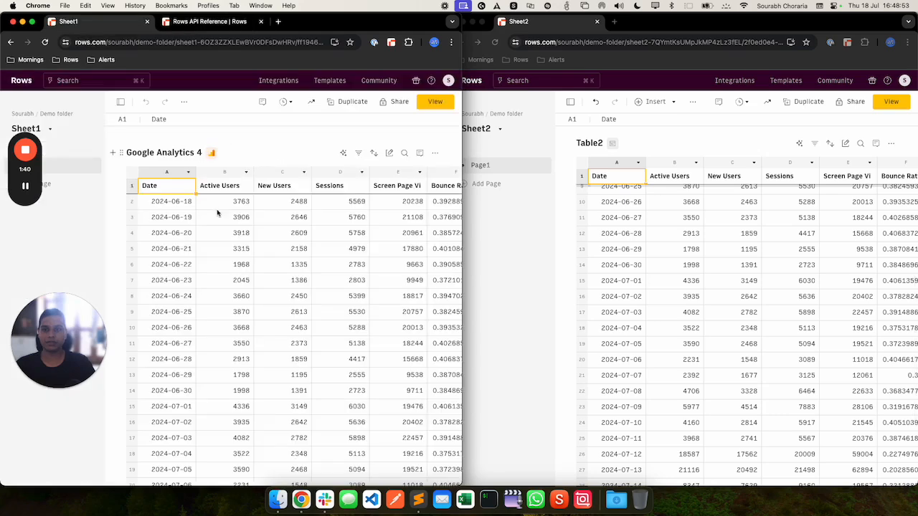
pyautogui.hscroll(2, 287, 210)
pyautogui.hscroll(2, 287, 211)
pyautogui.hscroll(-5, 294, 206)
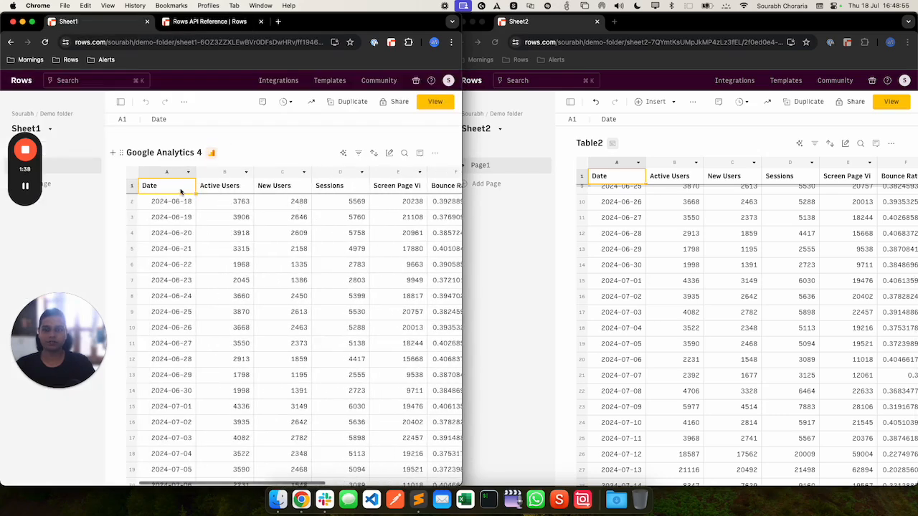
pyautogui.click(676, 252)
pyautogui.hscroll(3, 679, 254)
pyautogui.hscroll(-3, 678, 253)
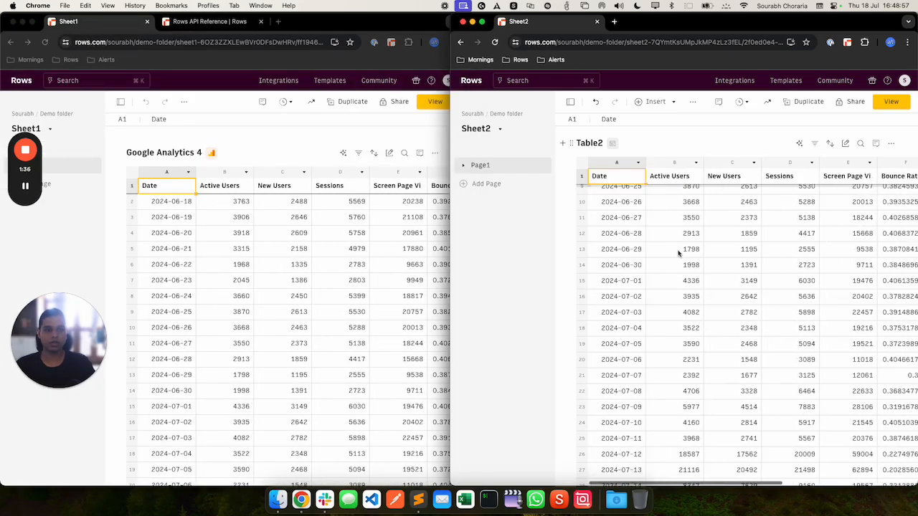